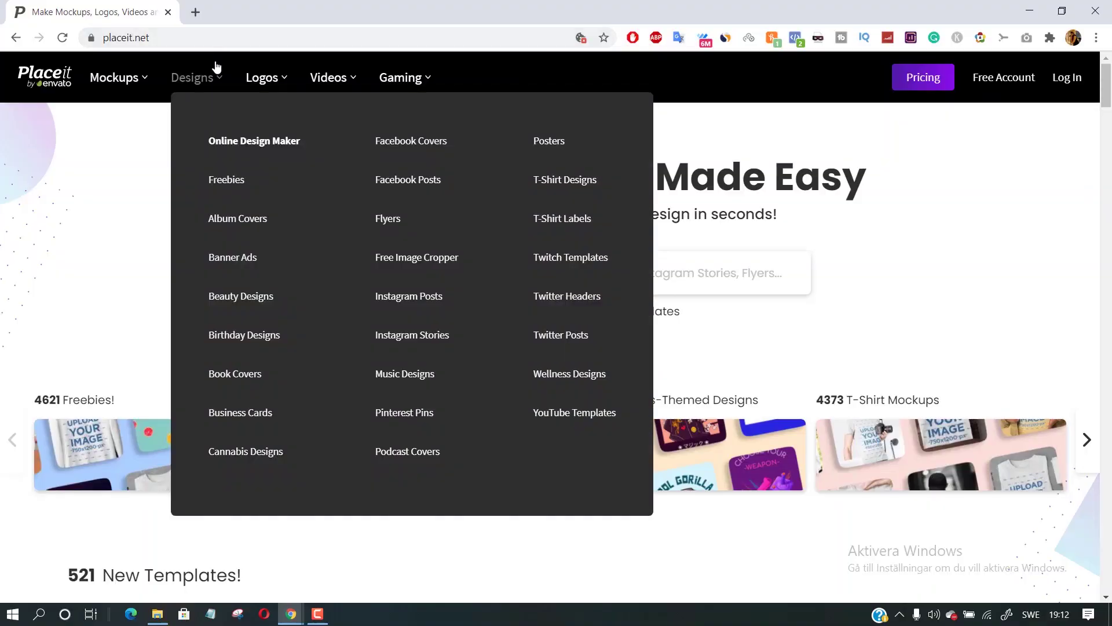
# Start a free Placeit account and paste the email address into the sign-up form.
pyautogui.scroll(-3, 67, 208)
pyautogui.scroll(-3, 69, 206)
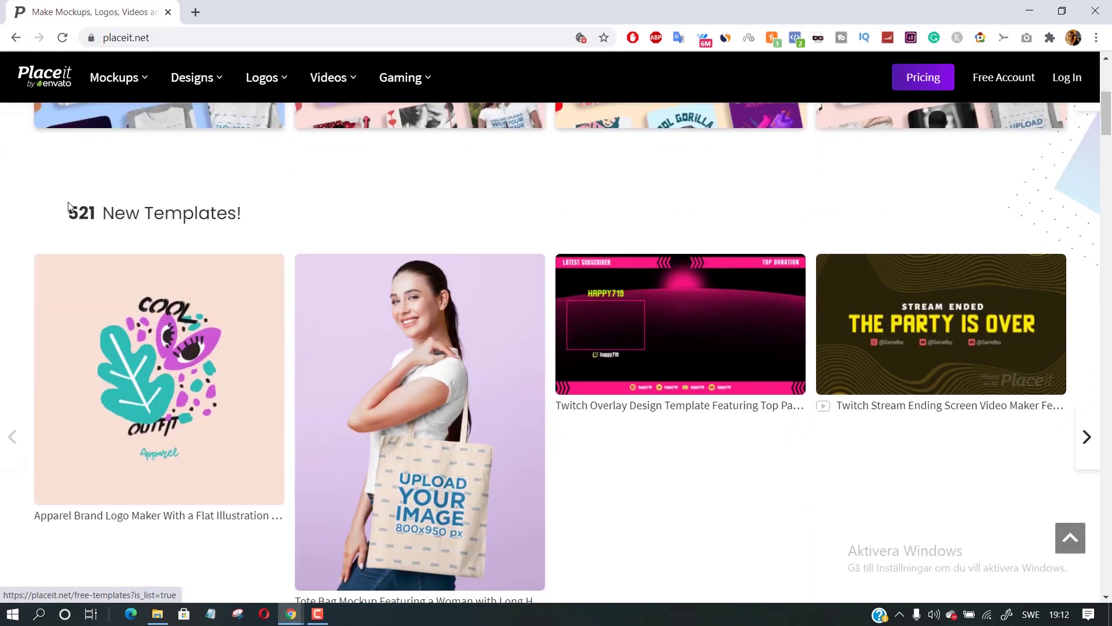
pyautogui.scroll(-7, 244, 231)
pyautogui.scroll(-5, 102, 231)
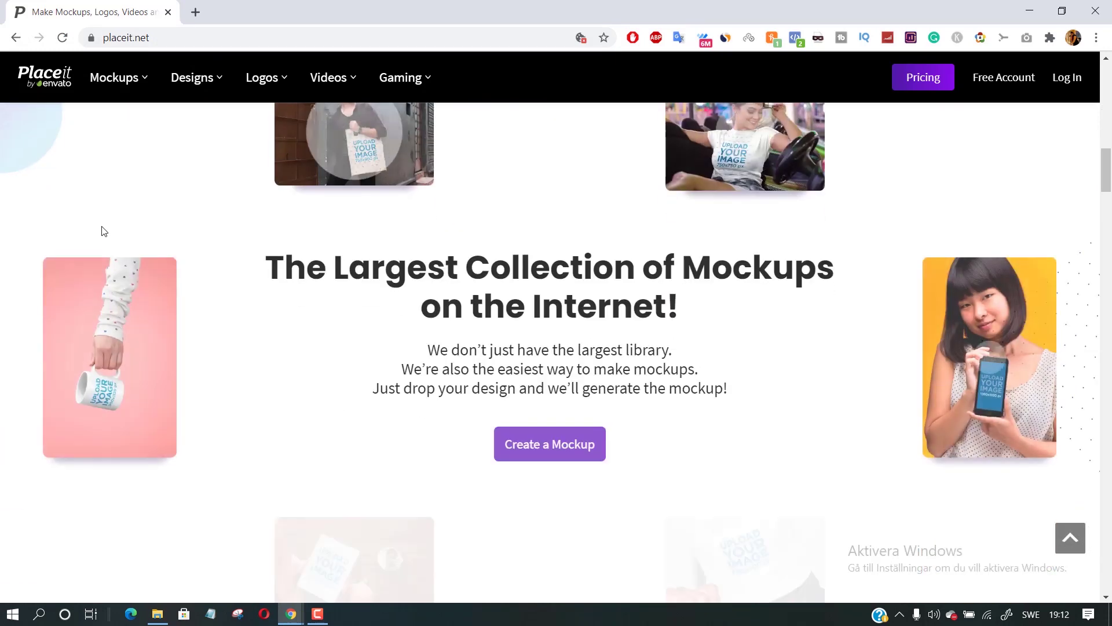
pyautogui.scroll(-4, 102, 231)
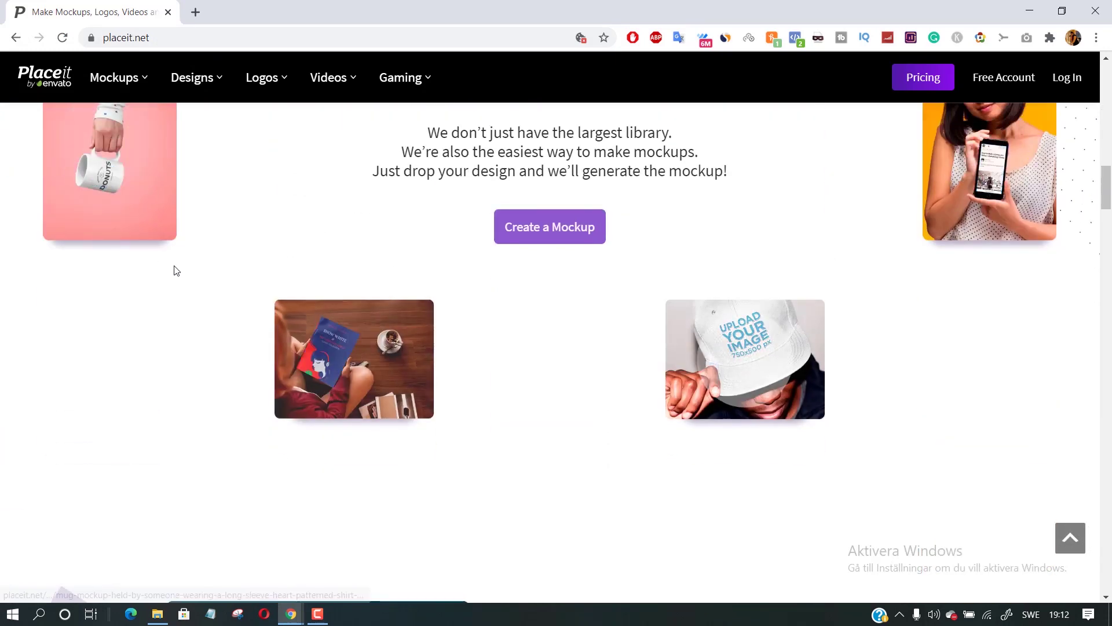
pyautogui.scroll(-10, 175, 269)
pyautogui.scroll(20, 175, 272)
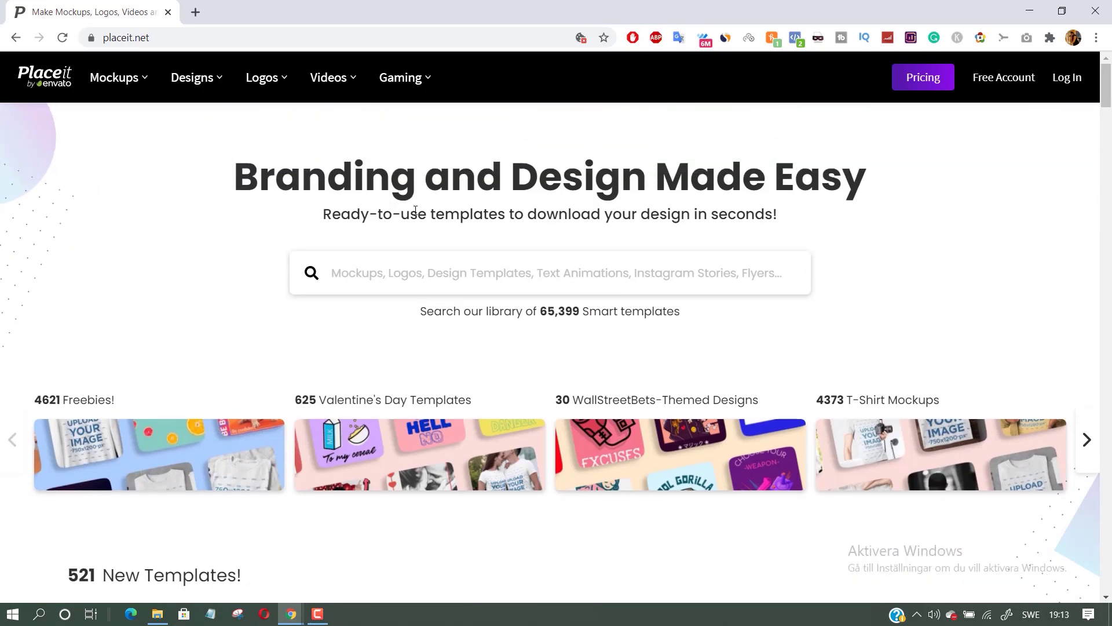
pyautogui.click(1006, 81)
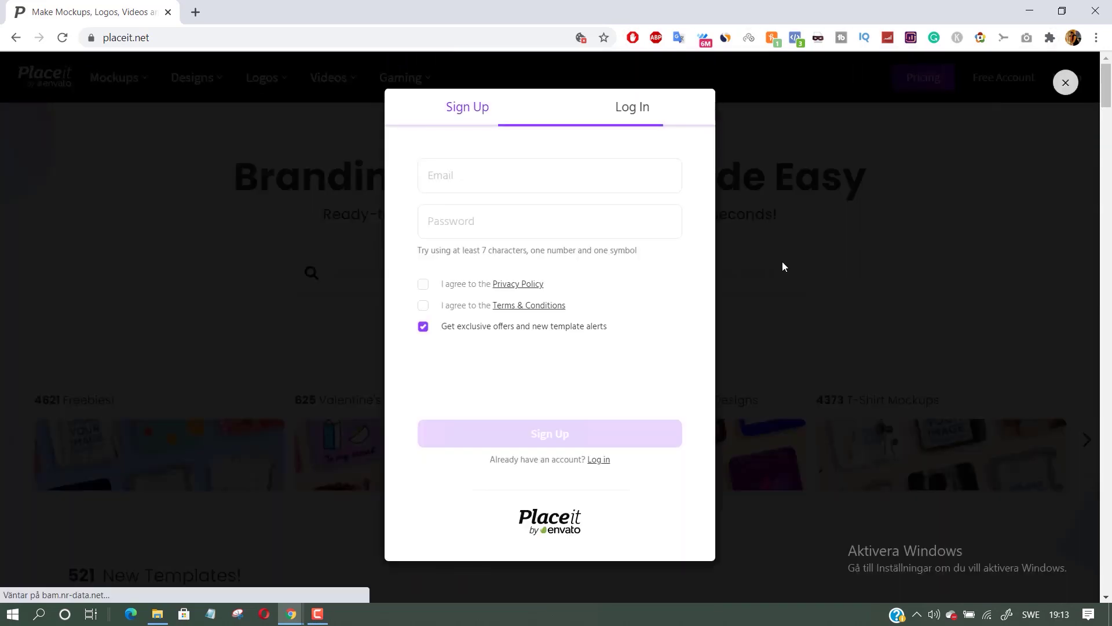
pyautogui.click(562, 181)
pyautogui.rightClick(562, 181)
pyautogui.click(603, 289)
# Accept Chrome's suggested password, pass the reCAPTCHA and submit the sign-up.
pyautogui.click(496, 223)
pyautogui.click(497, 251)
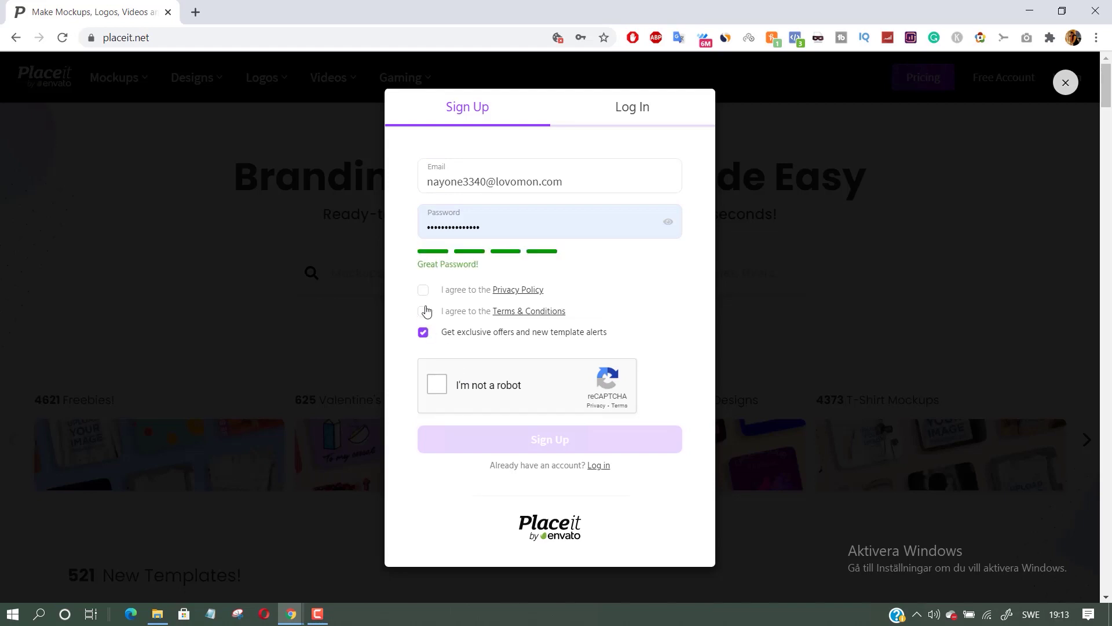
pyautogui.click(437, 385)
pyautogui.click(555, 442)
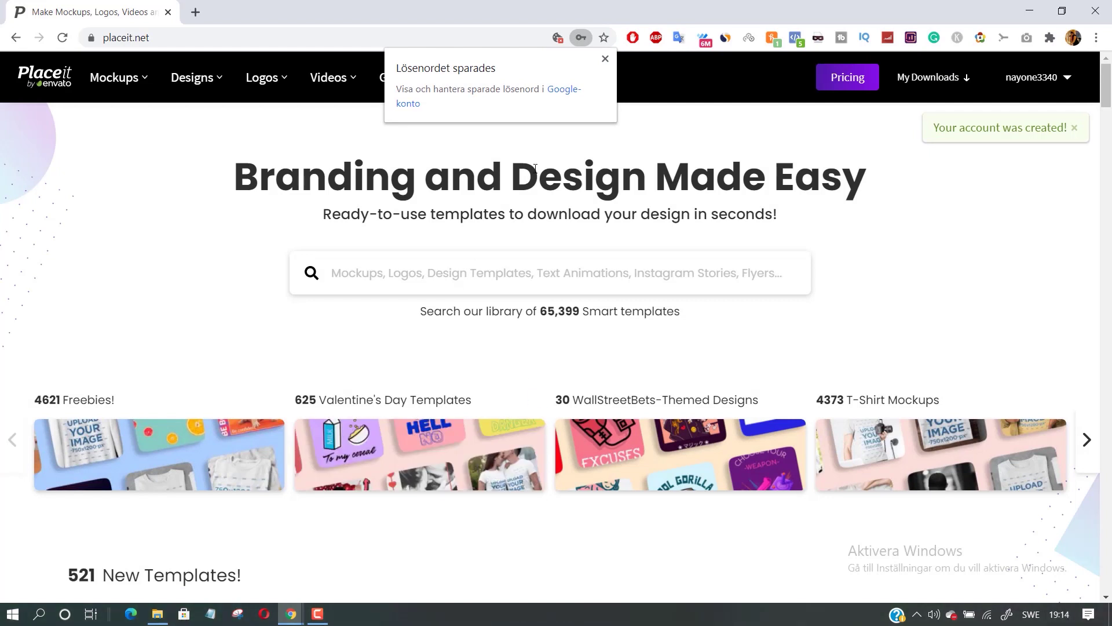
pyautogui.click(609, 60)
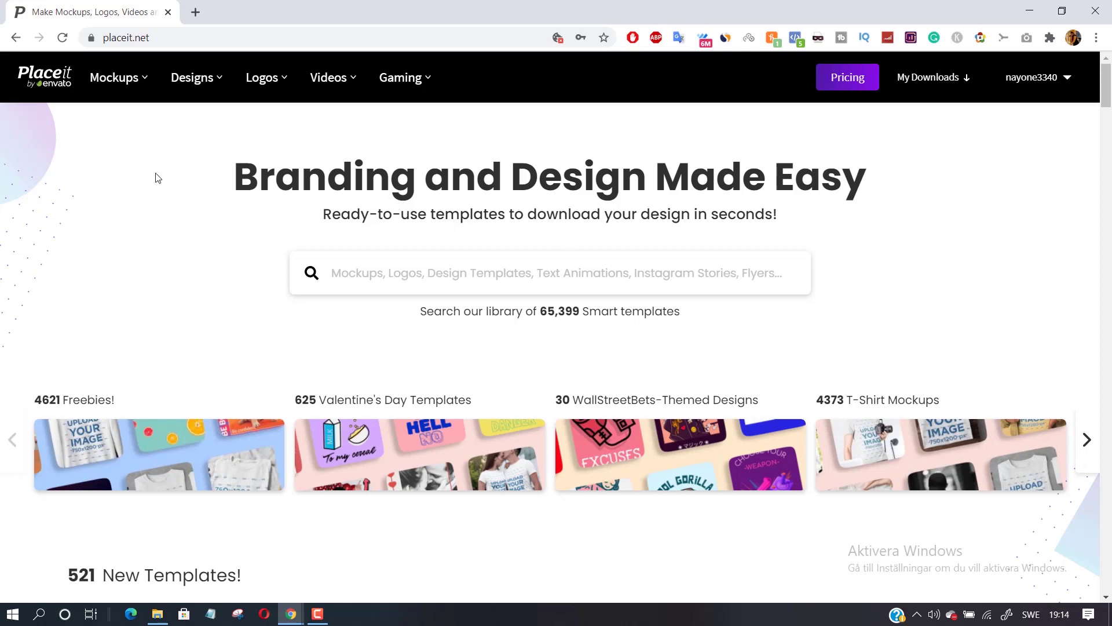
# Show the Mockups menu with its full list of categories.
pyautogui.scroll(-3, 152, 197)
pyautogui.scroll(1, 150, 203)
pyautogui.scroll(-4, 149, 203)
pyautogui.scroll(6, 149, 203)
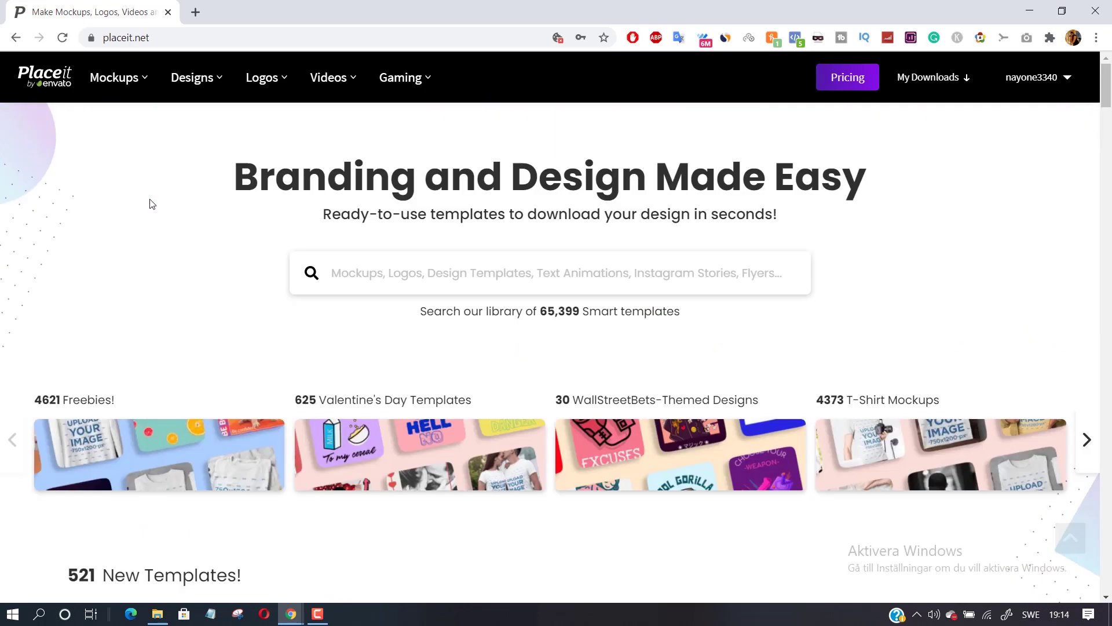
pyautogui.moveTo(131, 82)
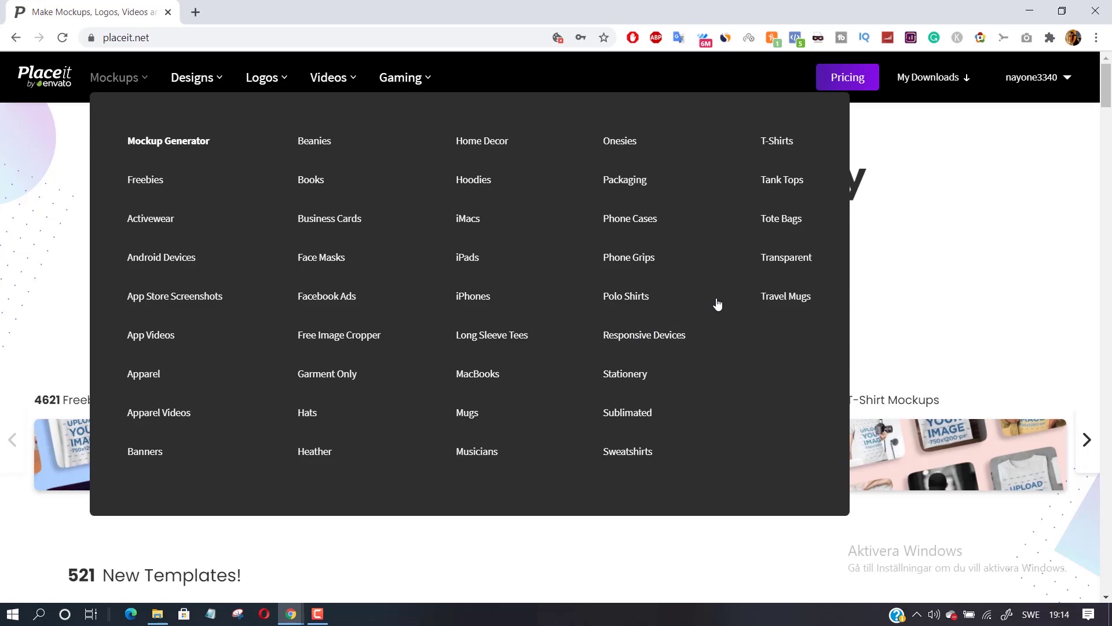
# From T-Shirts mockups, open the 'Bold Woman Wearing an Athleisure Outfit' template.
pyautogui.click(771, 145)
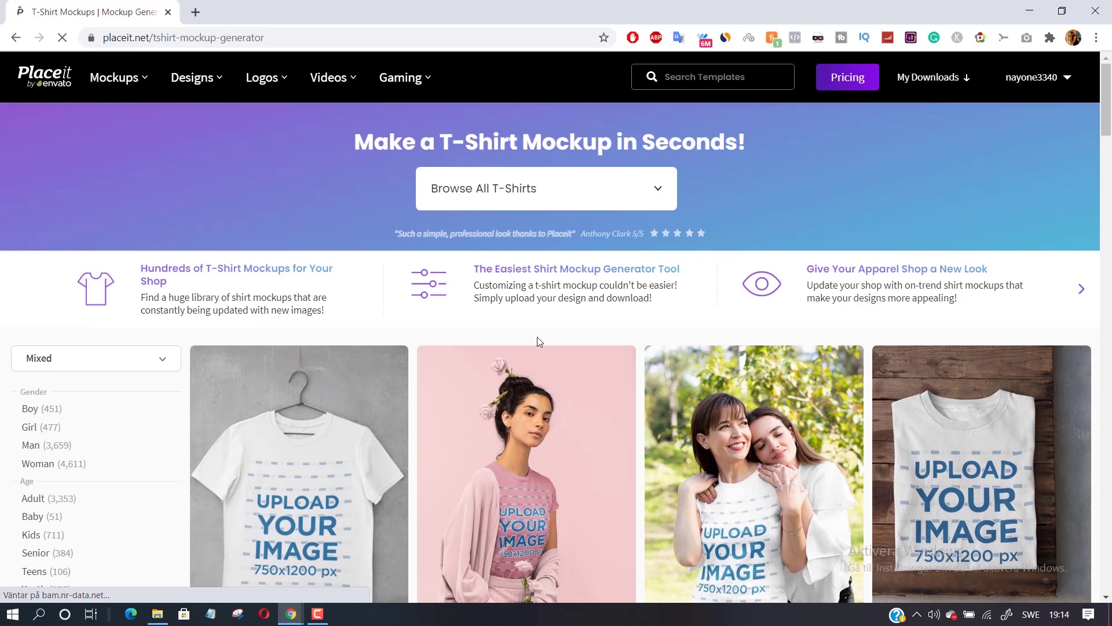
pyautogui.scroll(-6, 788, 226)
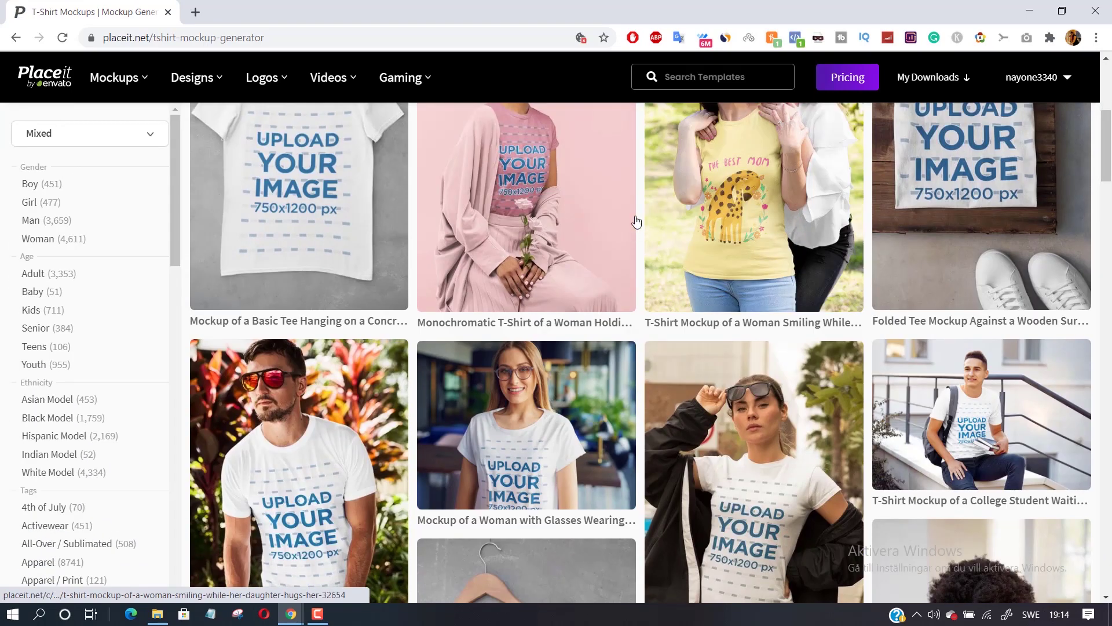
pyautogui.moveTo(1110, 132); pyautogui.dragTo(1110, 99)
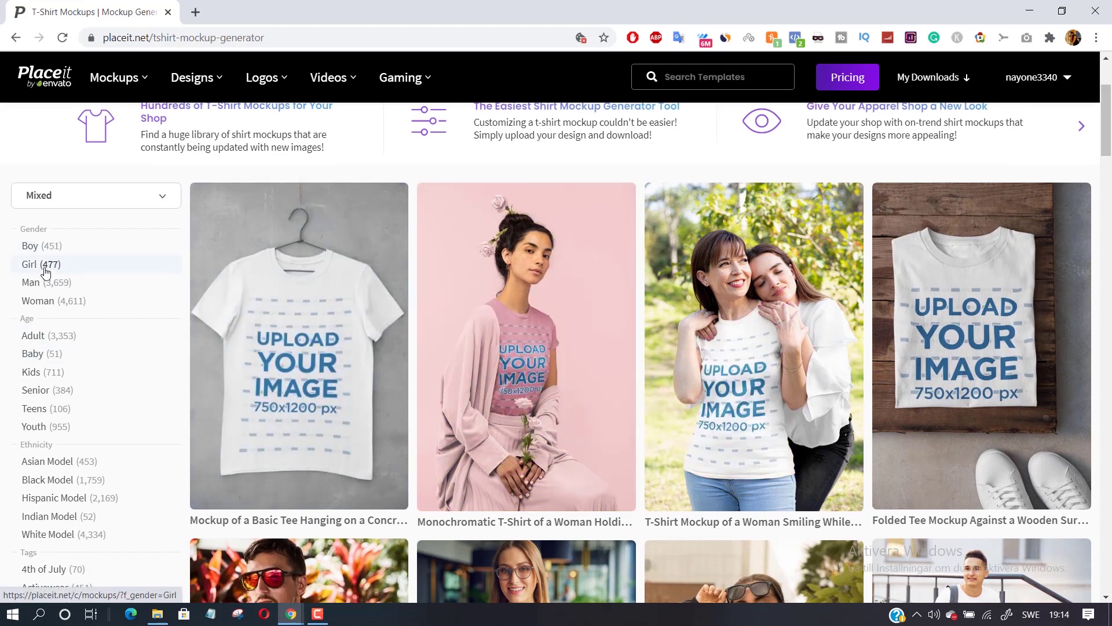
pyautogui.scroll(-1, 70, 313)
pyautogui.scroll(-2, 74, 422)
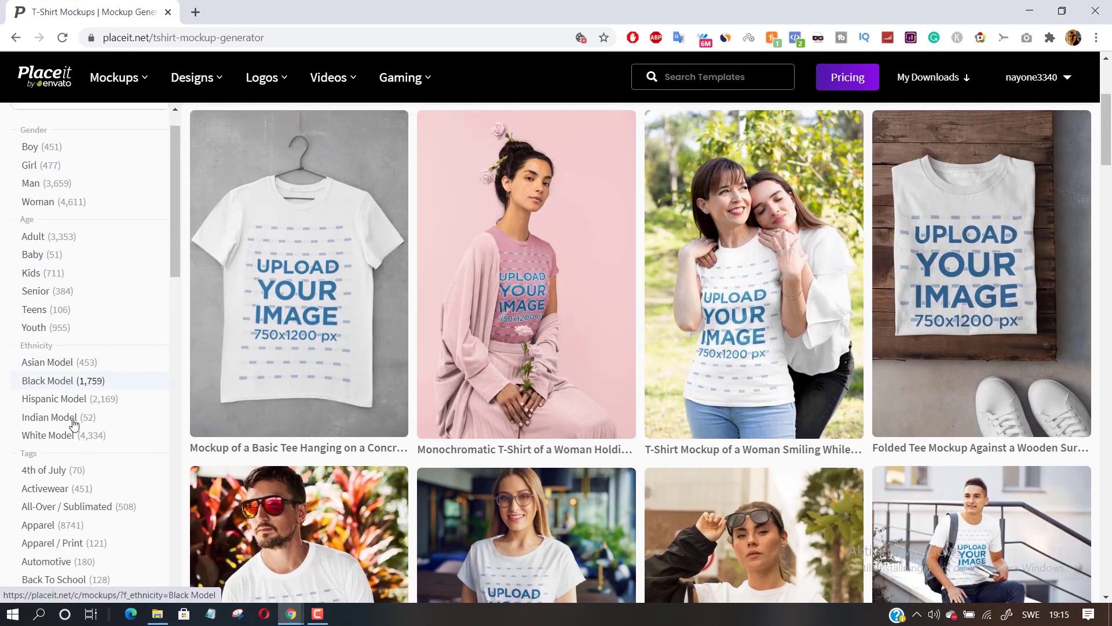
pyautogui.scroll(-3, 71, 457)
pyautogui.scroll(-1, 151, 329)
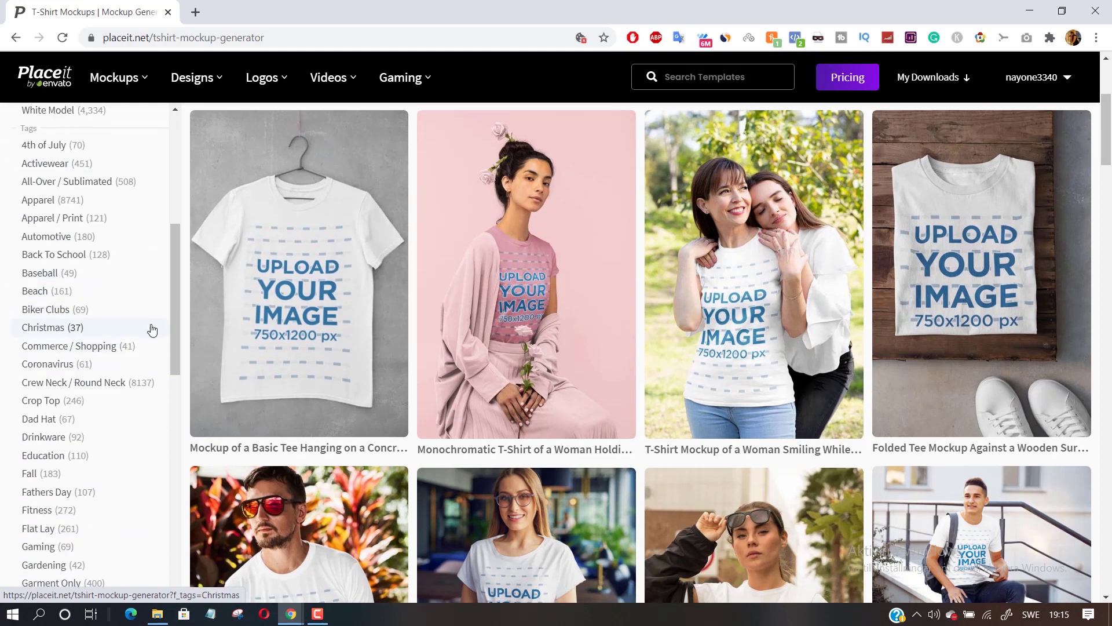
pyautogui.moveTo(176, 299); pyautogui.dragTo(249, 162)
pyautogui.scroll(-5, 465, 223)
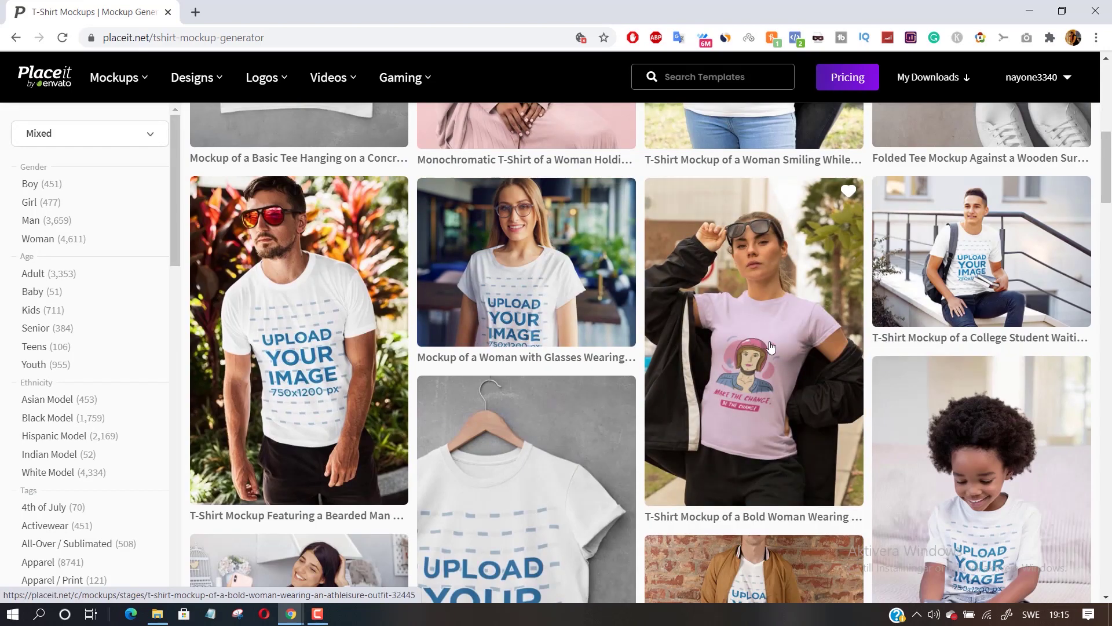
pyautogui.click(770, 347)
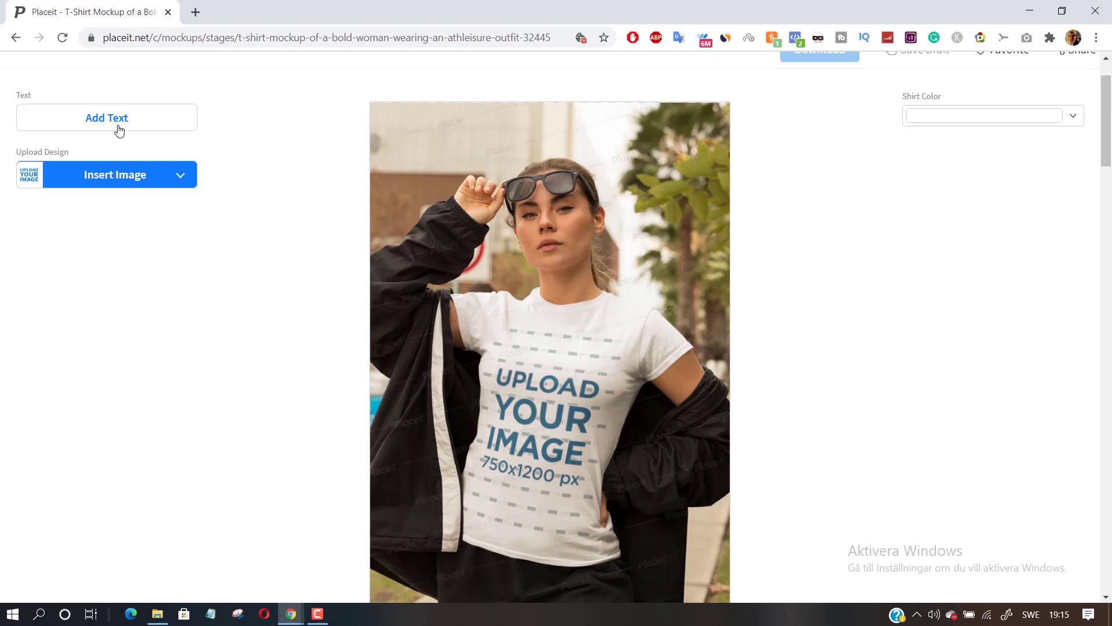
pyautogui.click(193, 14)
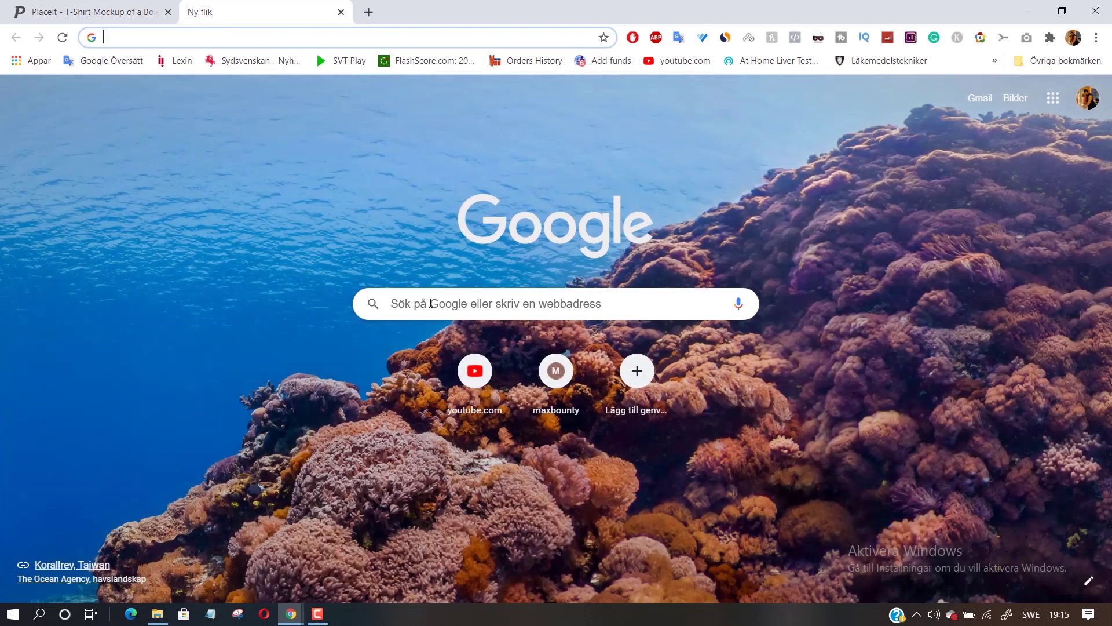
# Search Google Images for 'LOGO'.
pyautogui.click(432, 302)
pyautogui.write('LOGO')
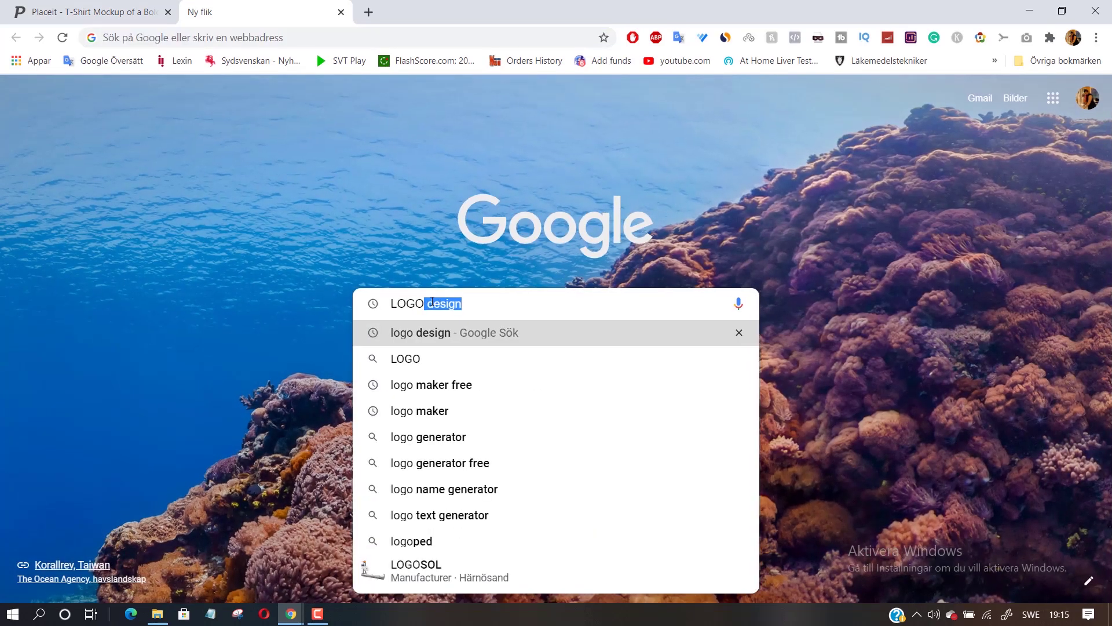
pyautogui.press('Return')
pyautogui.click(204, 139)
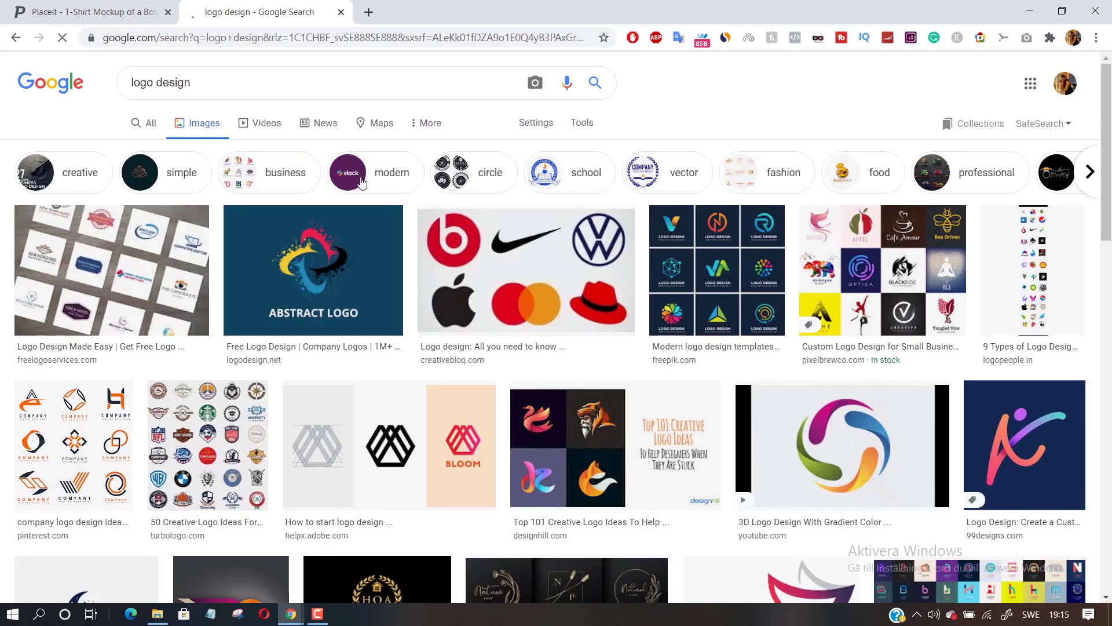
pyautogui.scroll(-4, 362, 183)
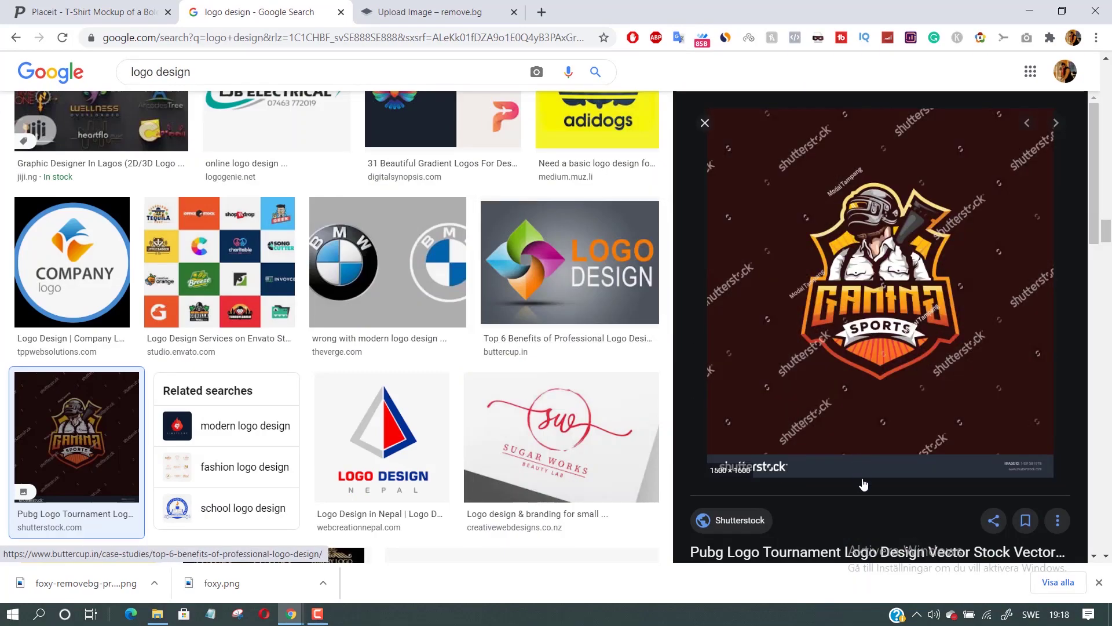
pyautogui.scroll(-5, 863, 482)
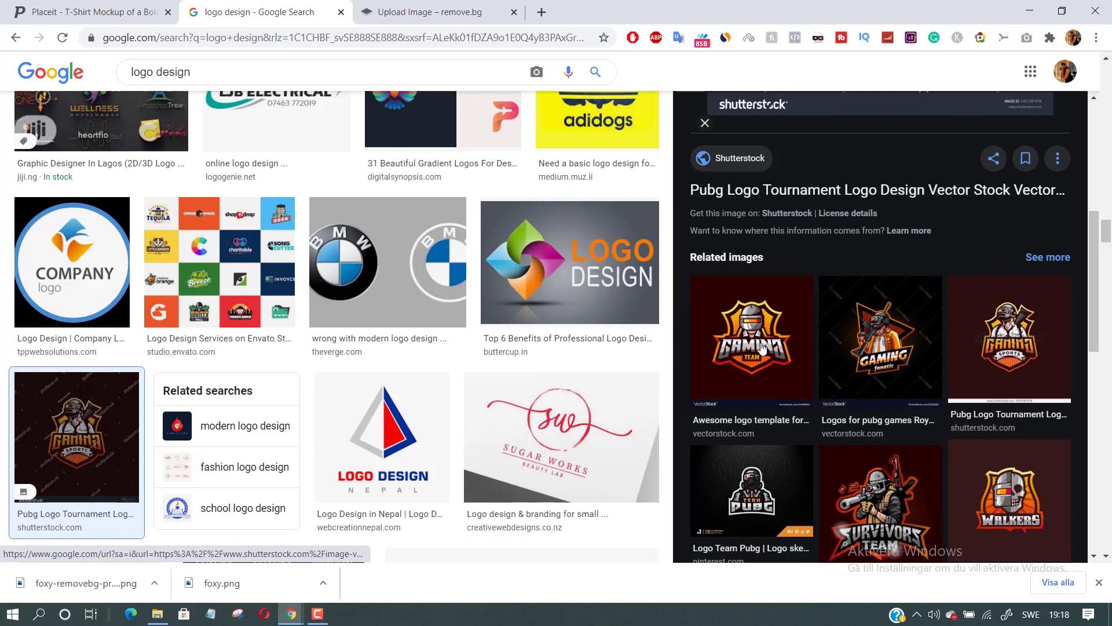
# Save the Gaming Team logo preview image as images.png.
pyautogui.click(762, 348)
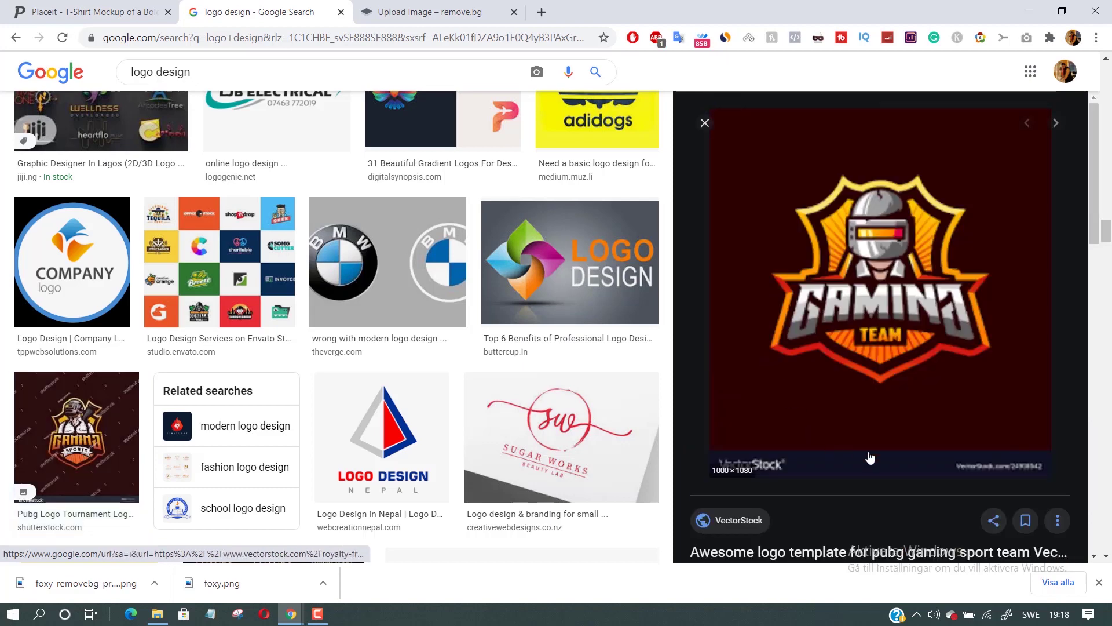
pyautogui.rightClick(901, 266)
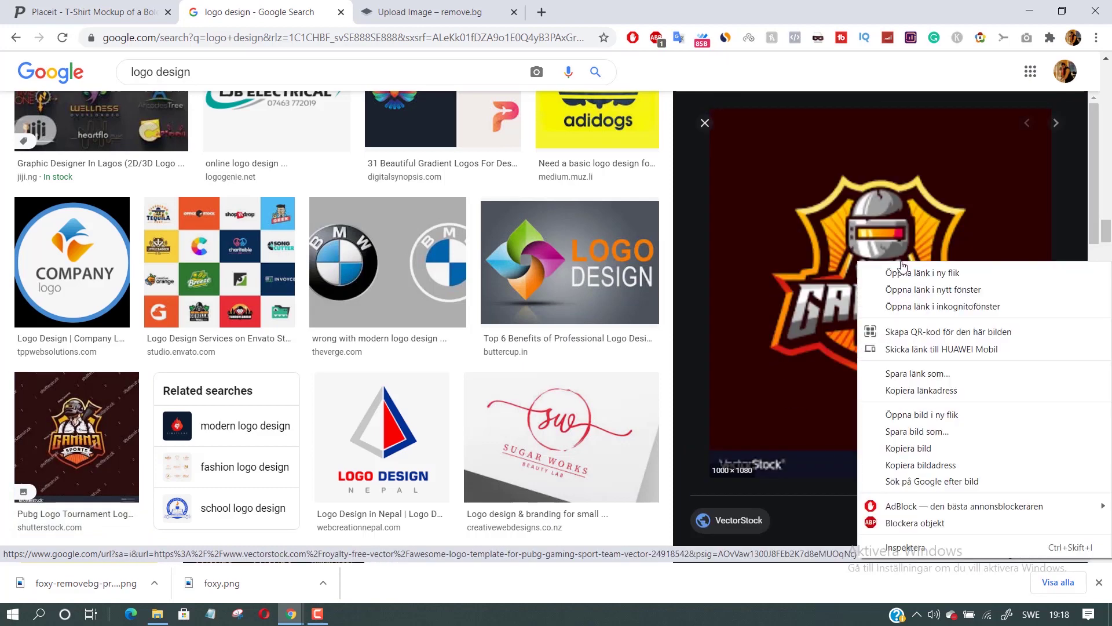
pyautogui.click(926, 435)
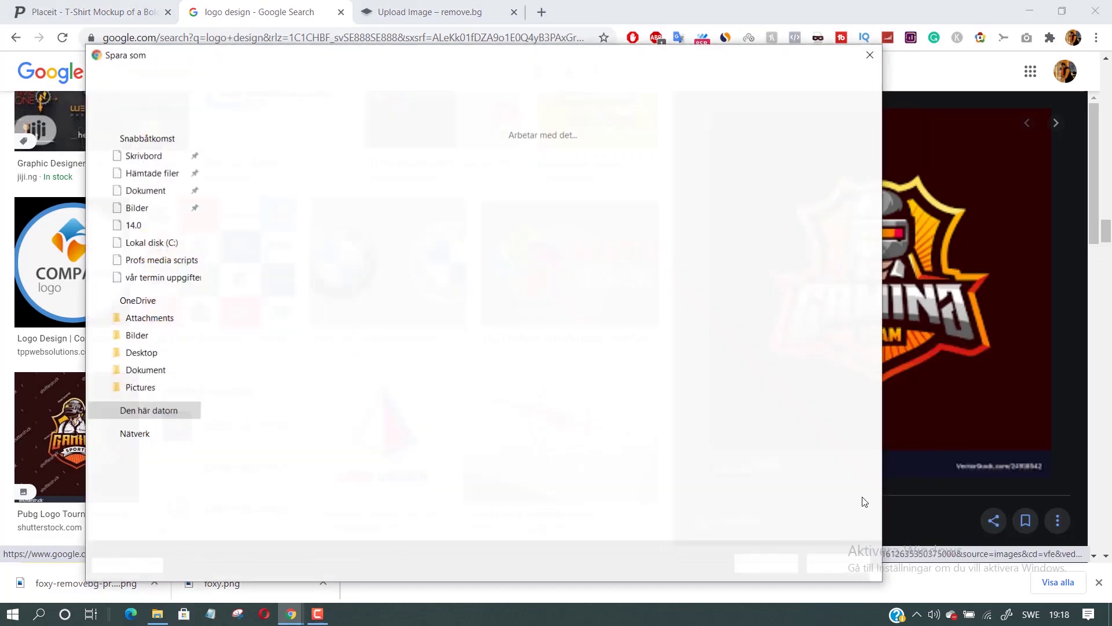
pyautogui.press('Return')
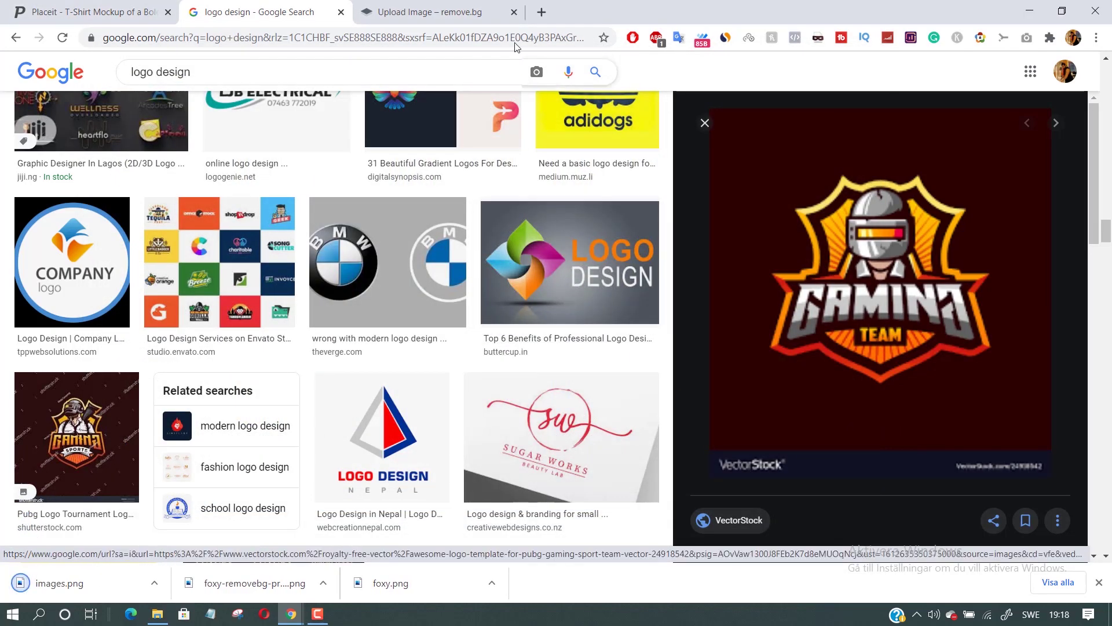
# Strip images.png's background on remove.bg, download it, and drop it onto Placeit's upload area.
pyautogui.click(431, 12)
pyautogui.moveTo(102, 588); pyautogui.dragTo(360, 350)
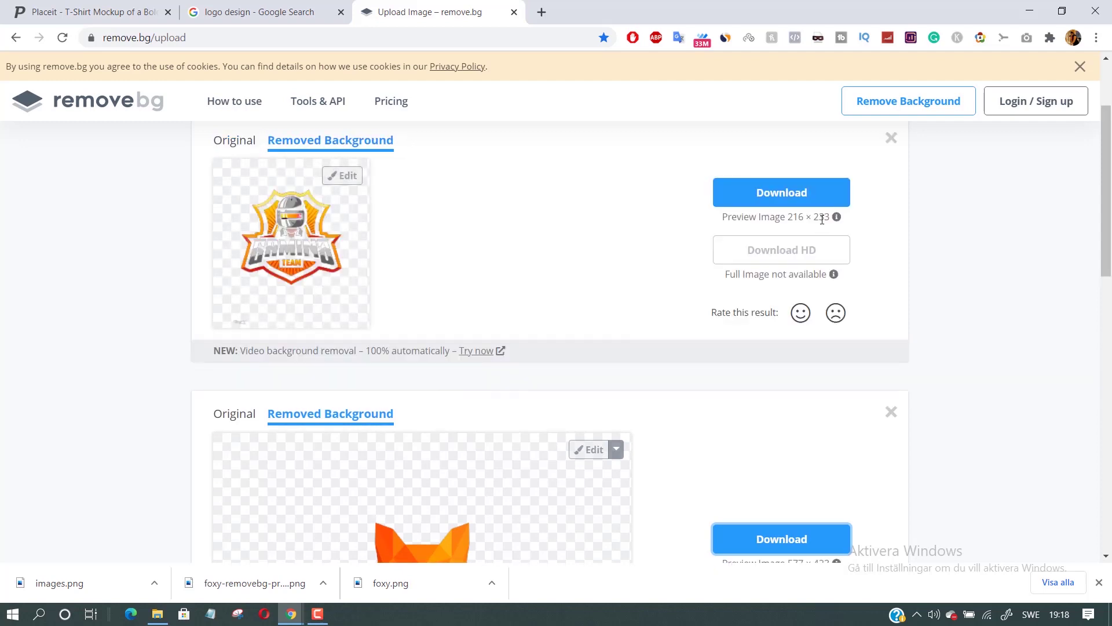
pyautogui.click(821, 196)
pyautogui.moveTo(77, 583); pyautogui.dragTo(110, 176)
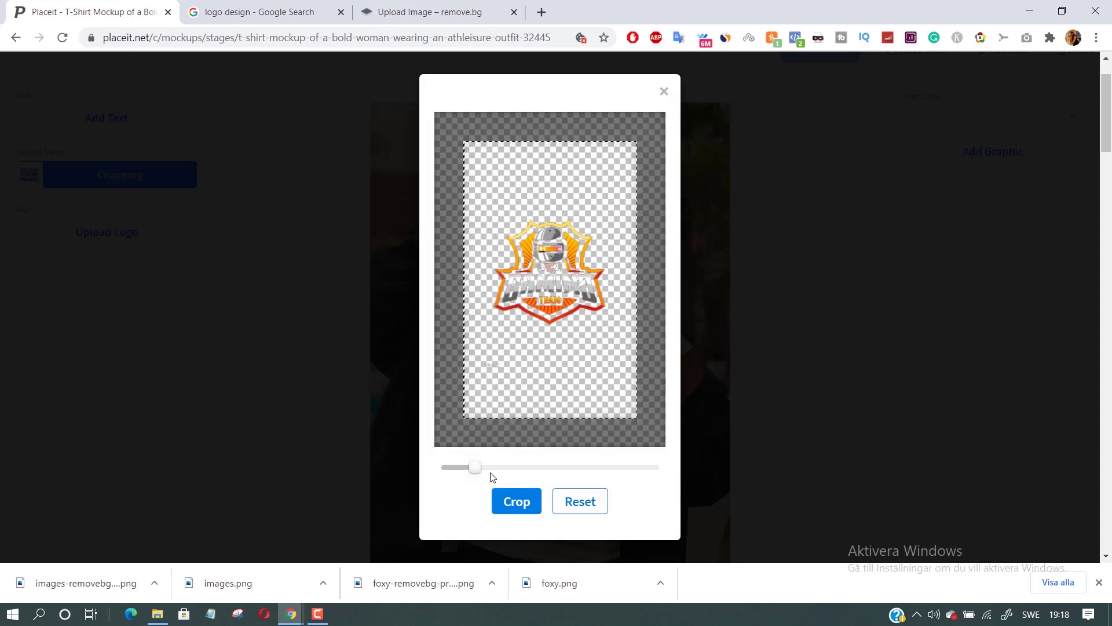
# Zoom the logo in slightly in the crop dialog and crop it onto the shirt.
pyautogui.moveTo(476, 467)
pyautogui.mouseDown()
pyautogui.moveTo(497, 467)
pyautogui.moveTo(484, 467)
pyautogui.mouseUp()
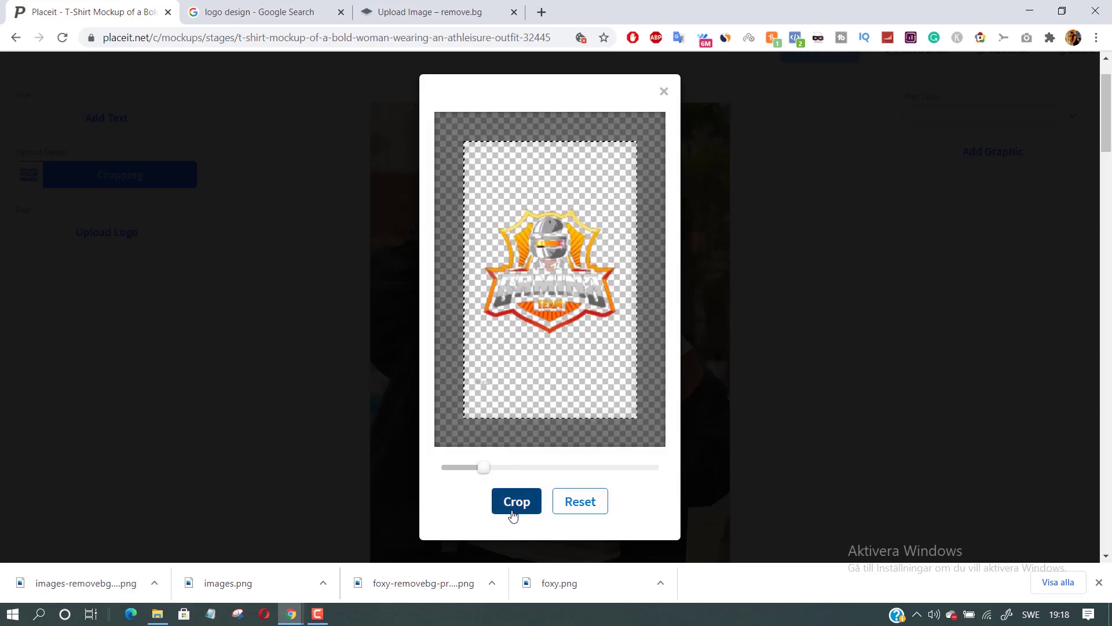
pyautogui.click(513, 513)
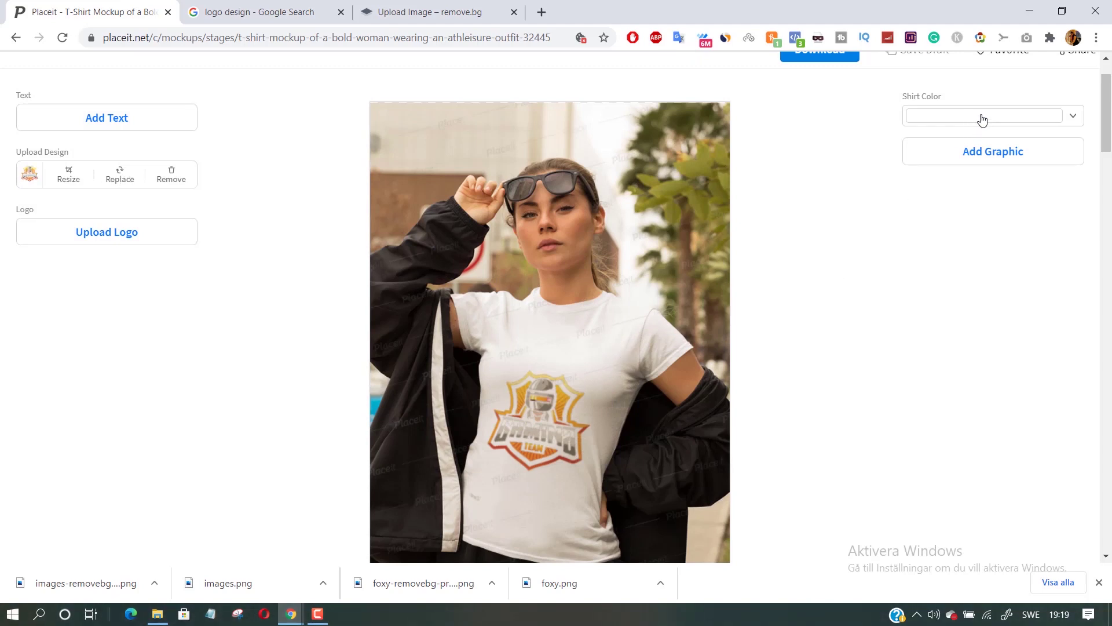
# Try black, pink, coral, brown and red shirt colours before settling on dark purple.
pyautogui.click(1016, 126)
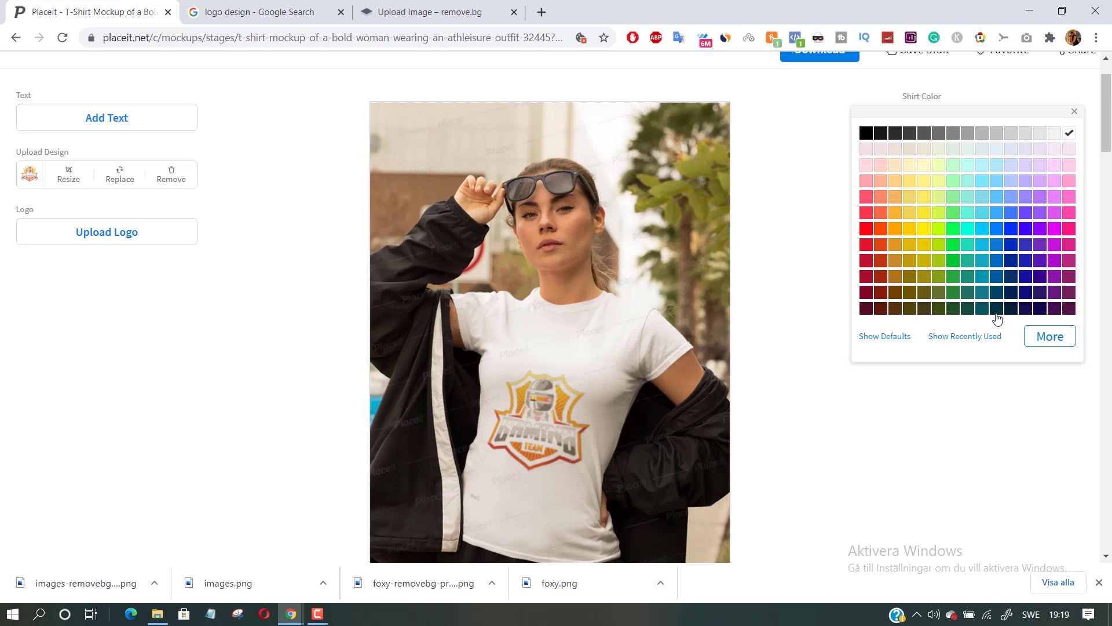
pyautogui.click(868, 137)
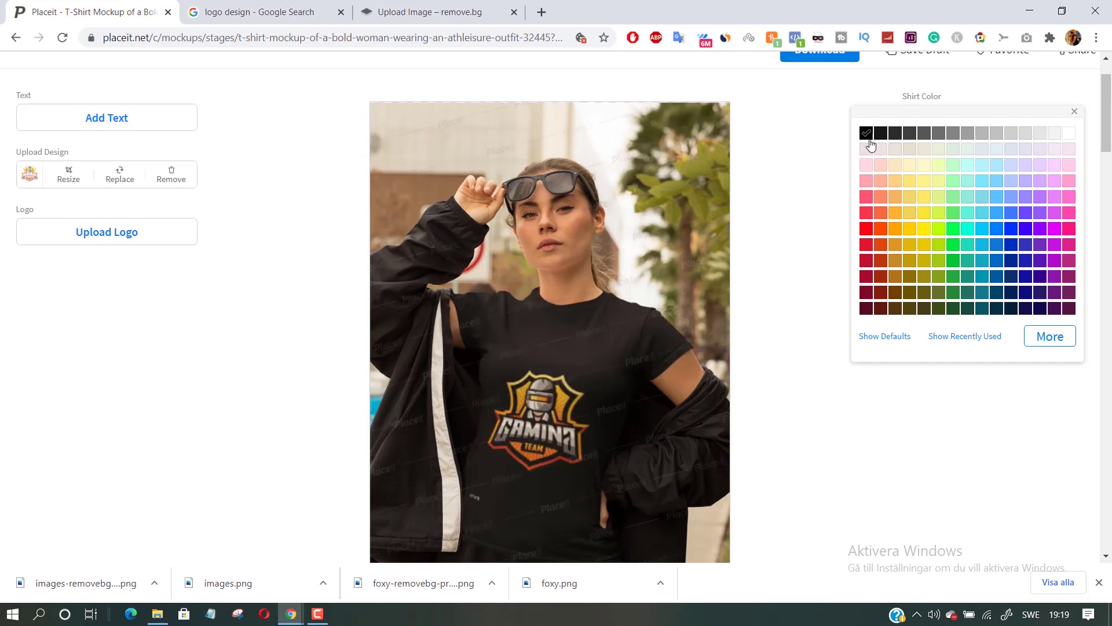
pyautogui.click(866, 181)
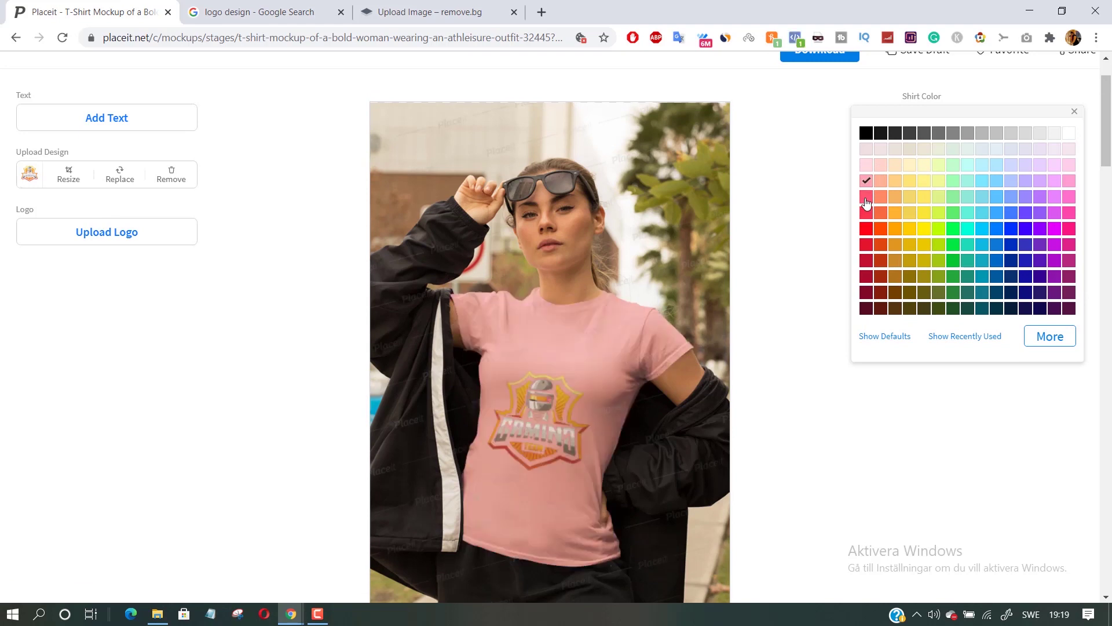
pyautogui.click(866, 196)
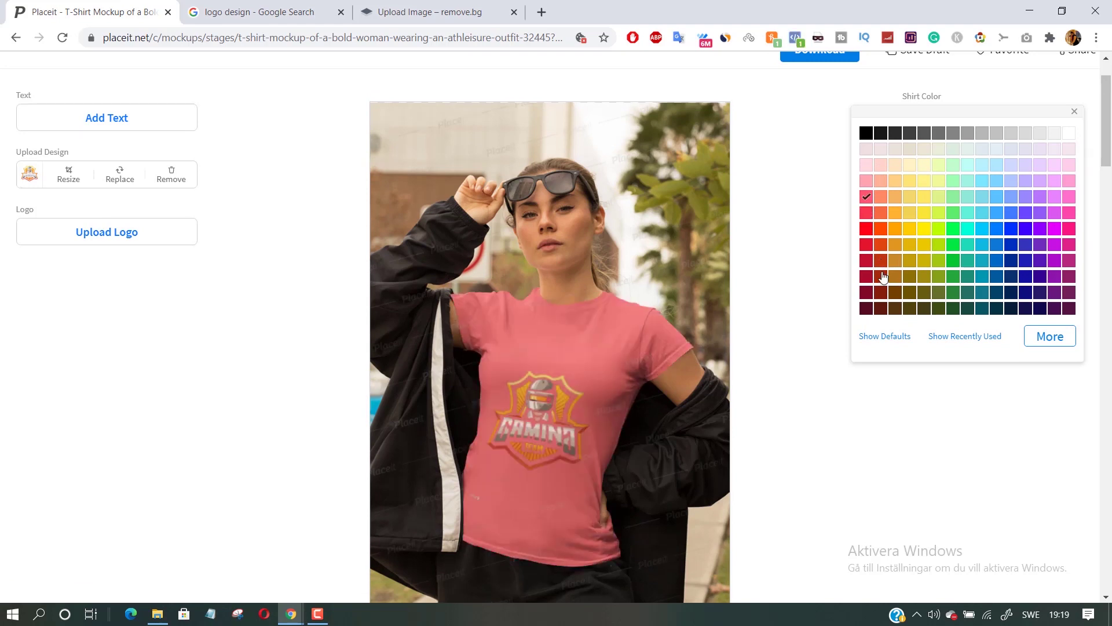
pyautogui.click(895, 310)
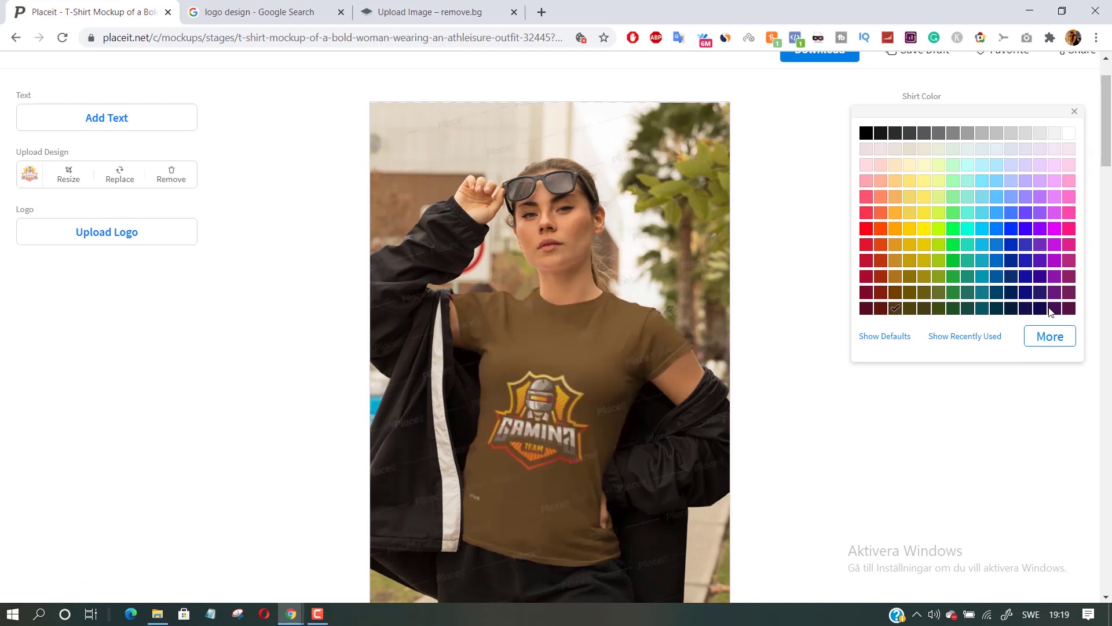
pyautogui.click(1069, 310)
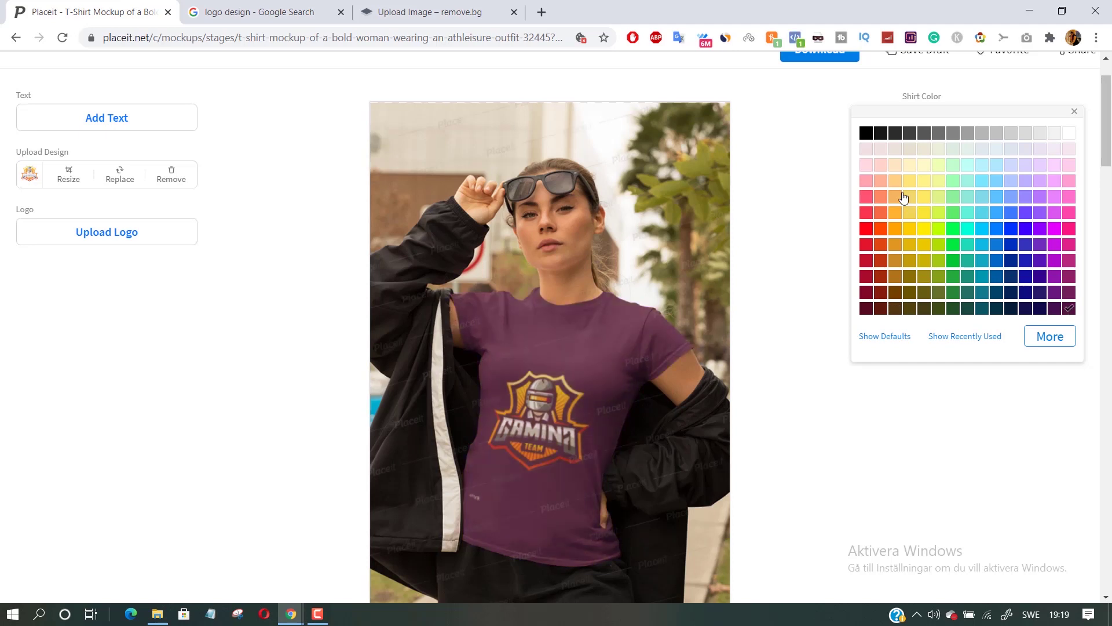
pyautogui.click(1069, 197)
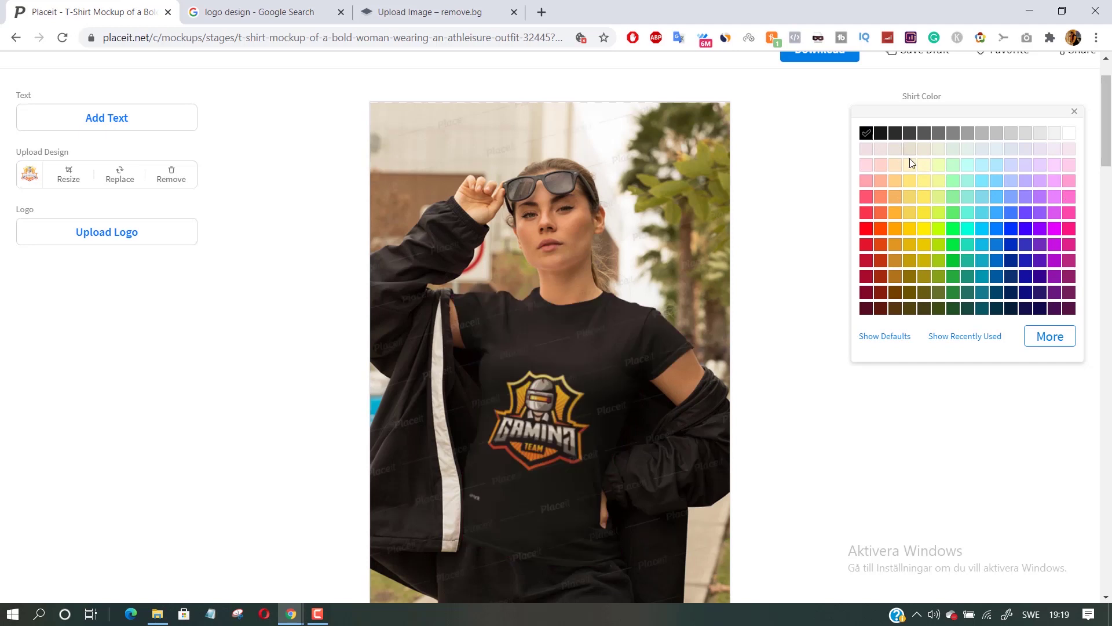
pyautogui.click(866, 229)
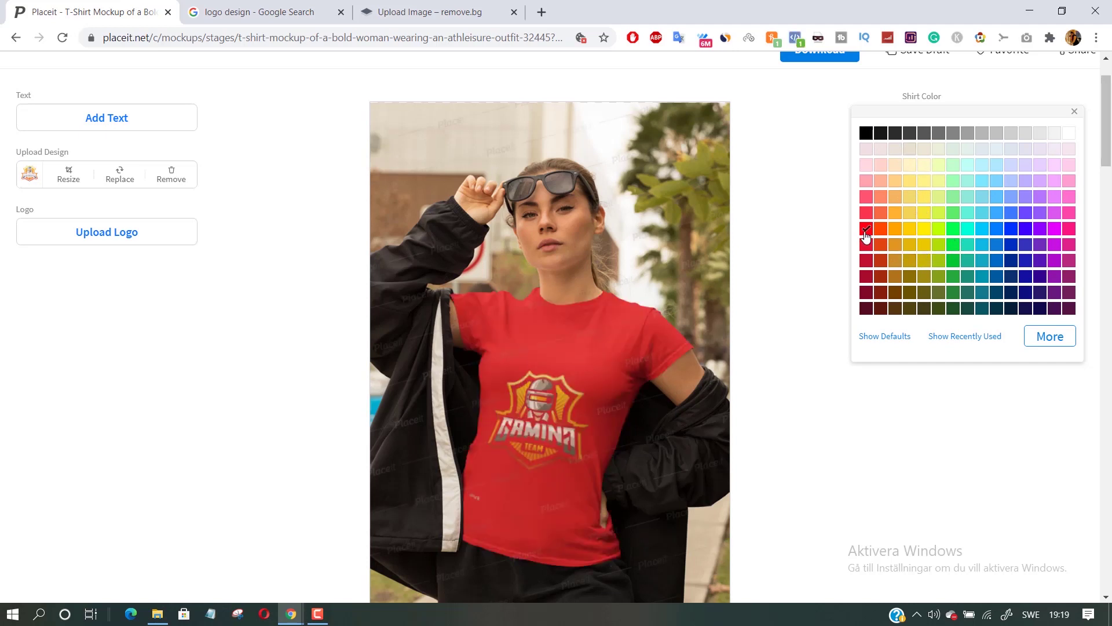
pyautogui.click(1040, 293)
pyautogui.scroll(-3, 1038, 296)
pyautogui.scroll(1, 1038, 296)
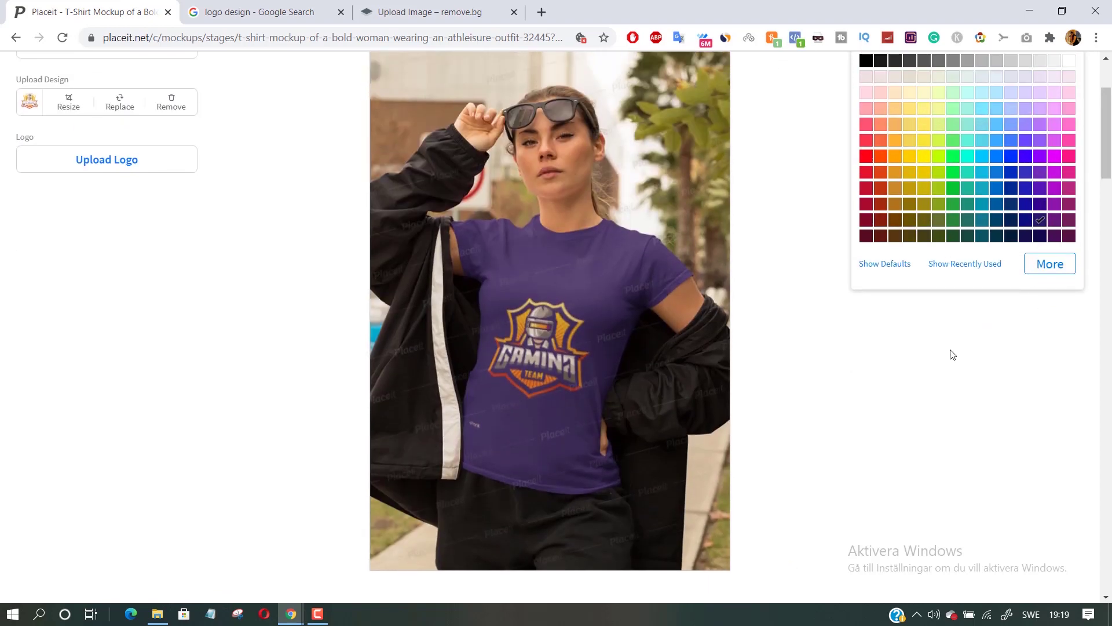
pyautogui.scroll(3, 950, 355)
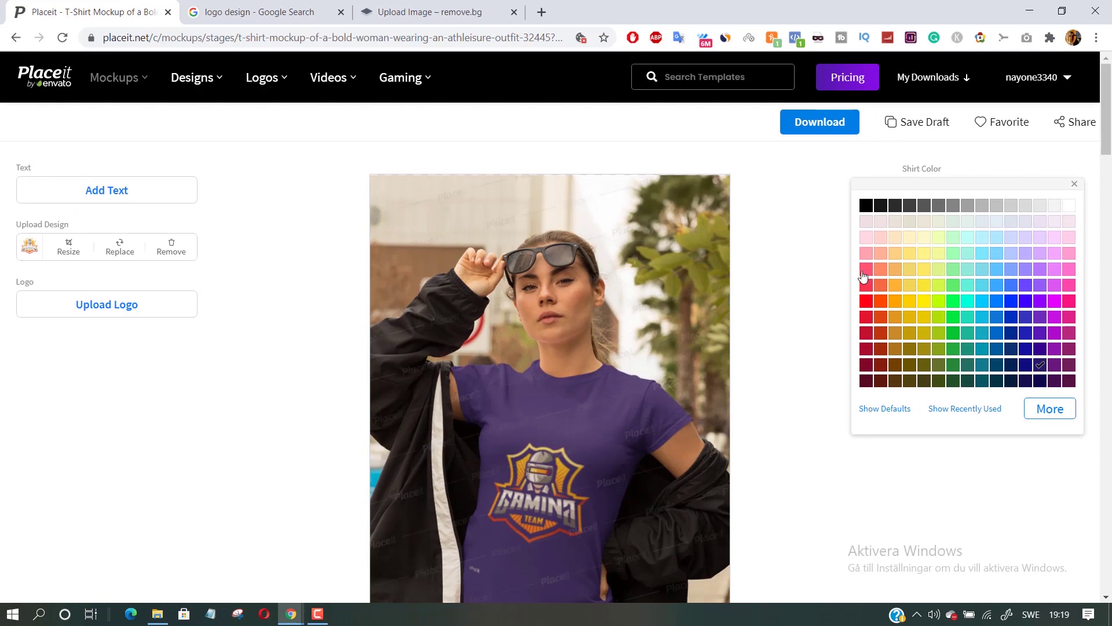
pyautogui.click(819, 128)
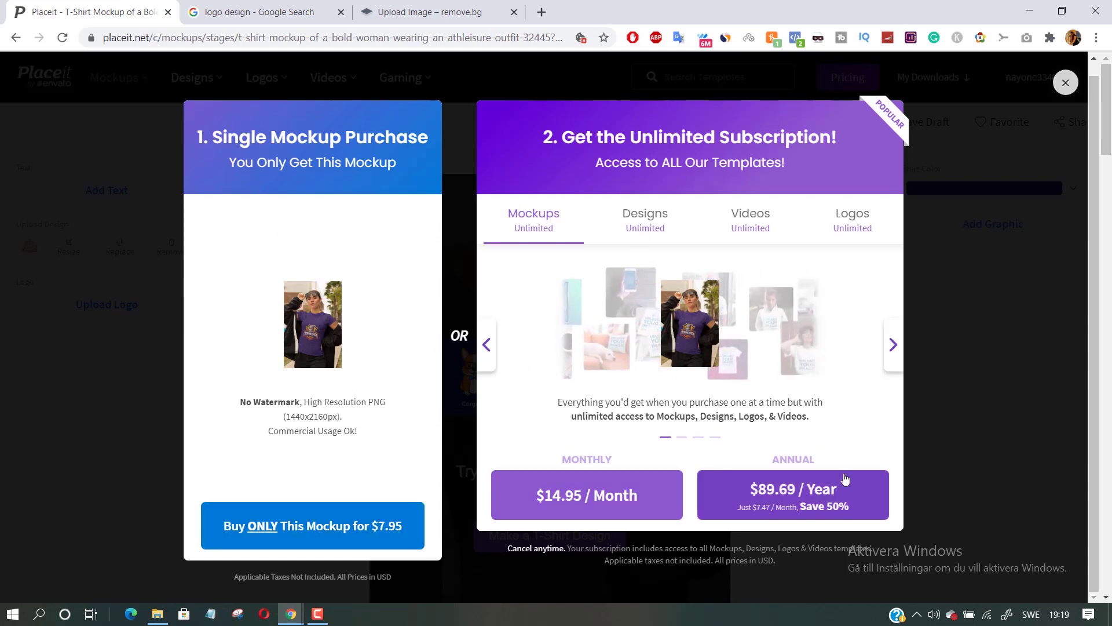
pyautogui.click(649, 227)
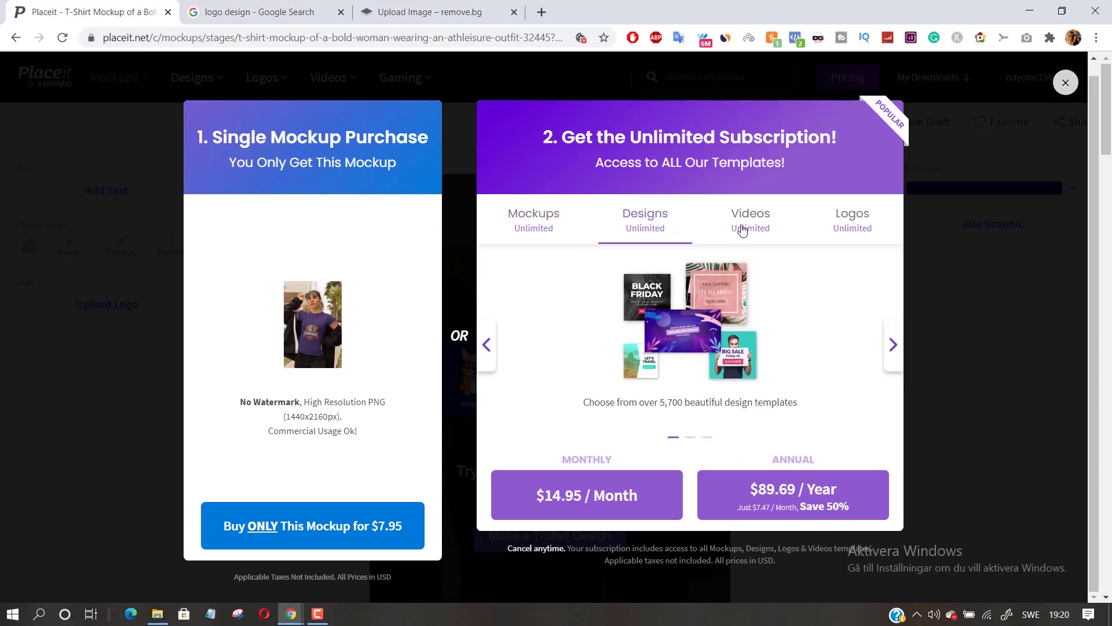
pyautogui.click(849, 226)
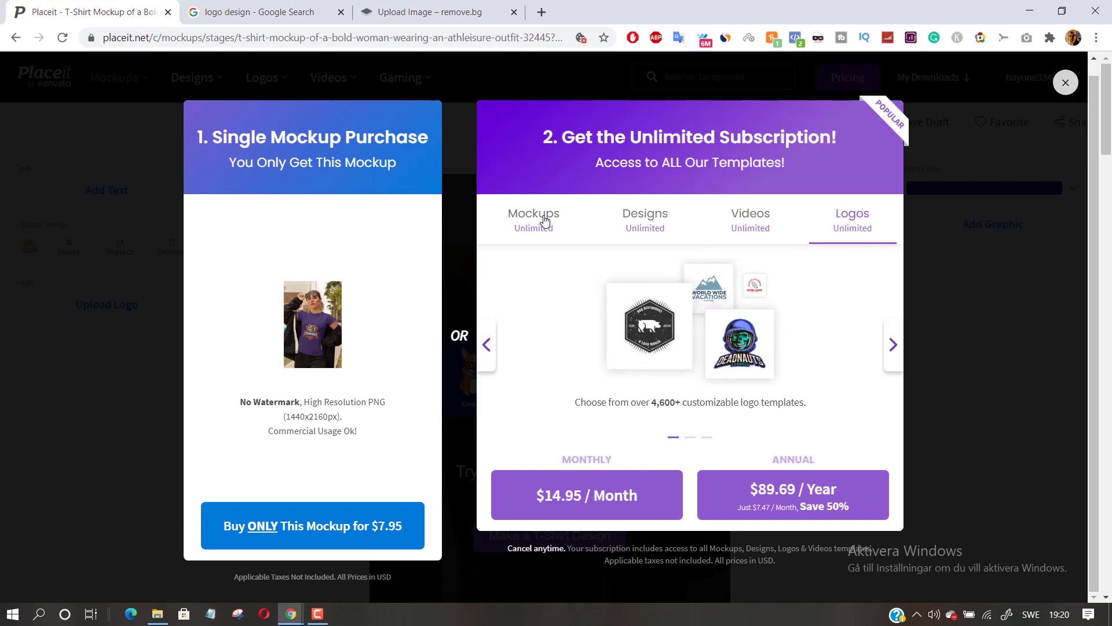
pyautogui.click(545, 219)
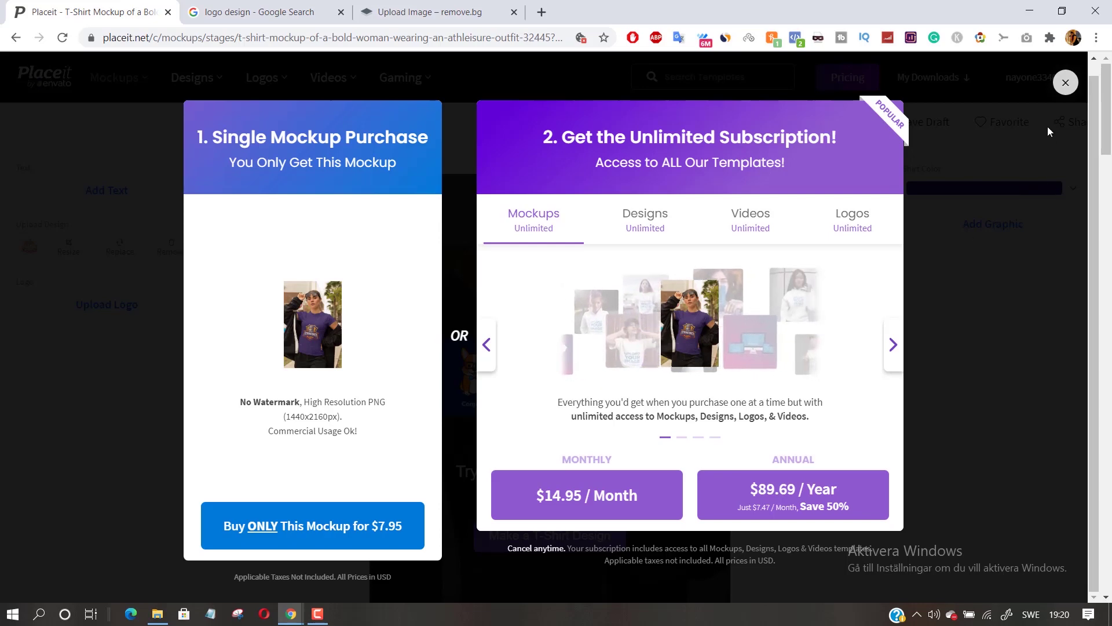
pyautogui.click(1065, 82)
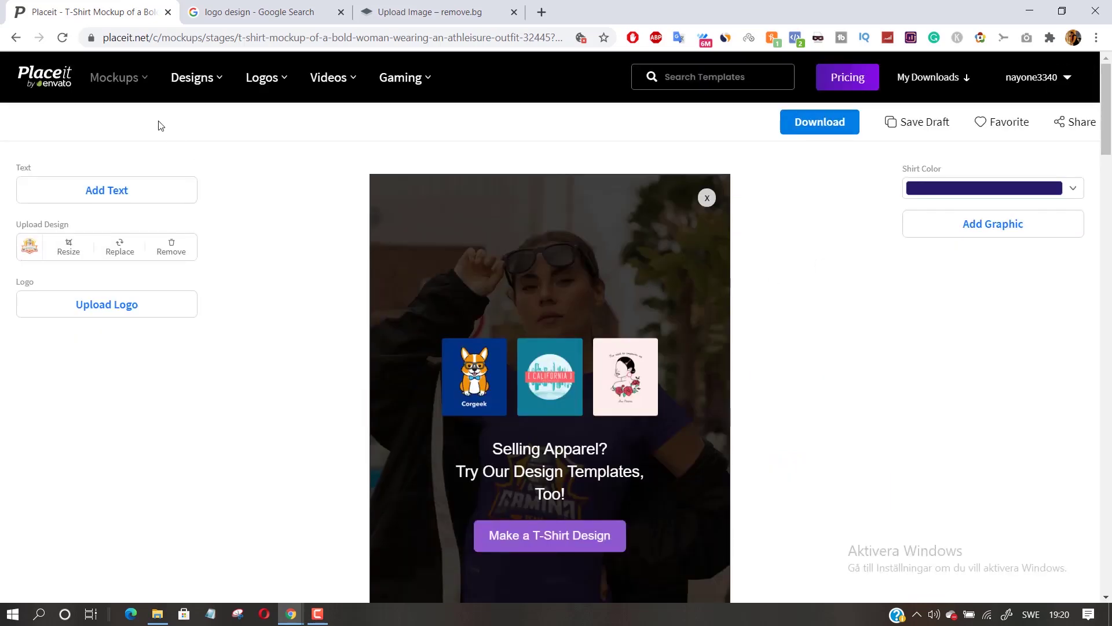
# Go to Placeit's free mockup templates page.
pyautogui.moveTo(110, 87)
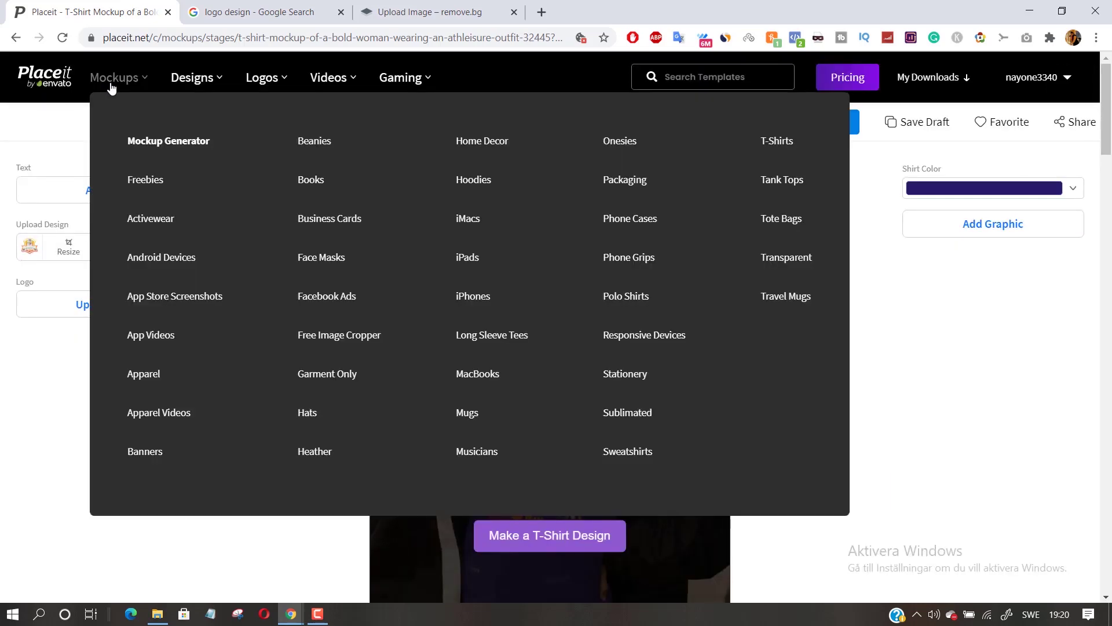
pyautogui.click(150, 182)
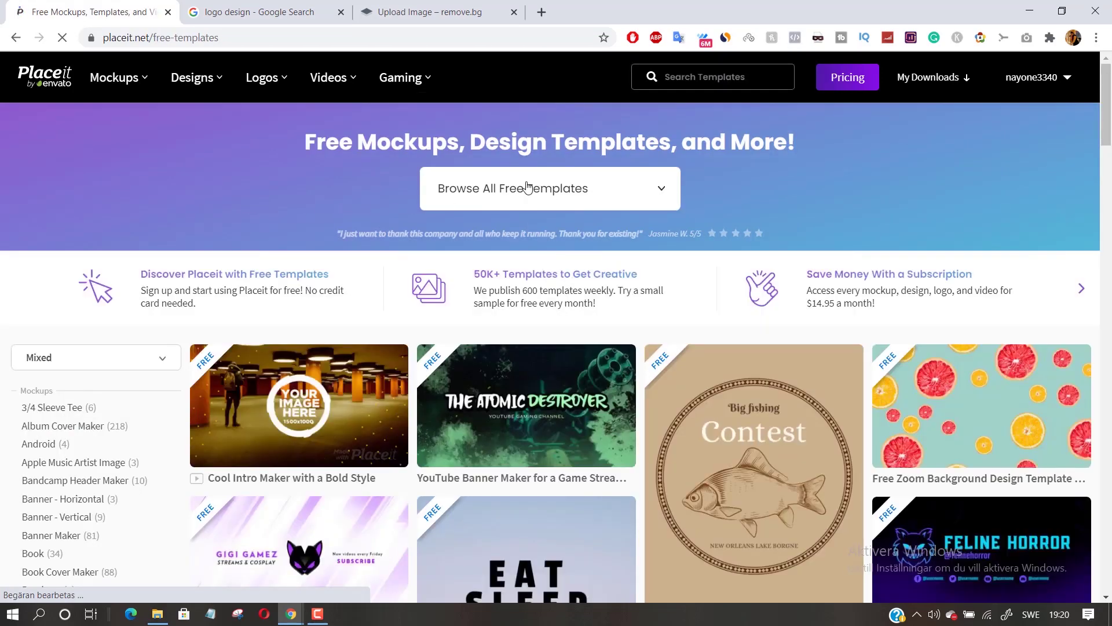
pyautogui.scroll(-8, 560, 181)
pyautogui.scroll(8, 589, 299)
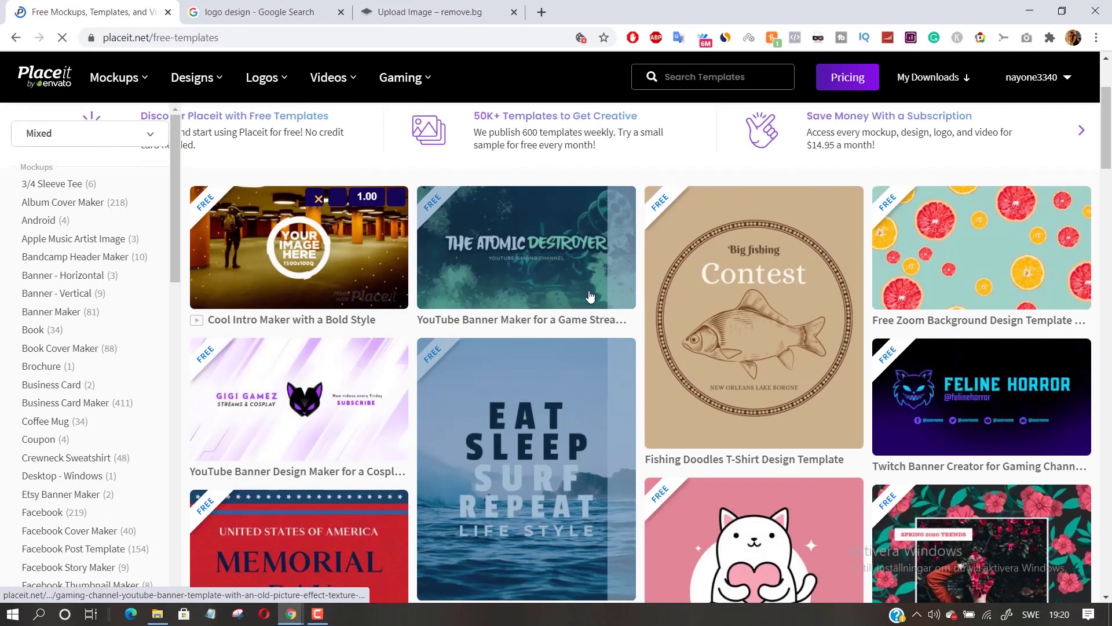
pyautogui.moveTo(304, 138); pyautogui.dragTo(791, 130)
pyautogui.click(748, 198)
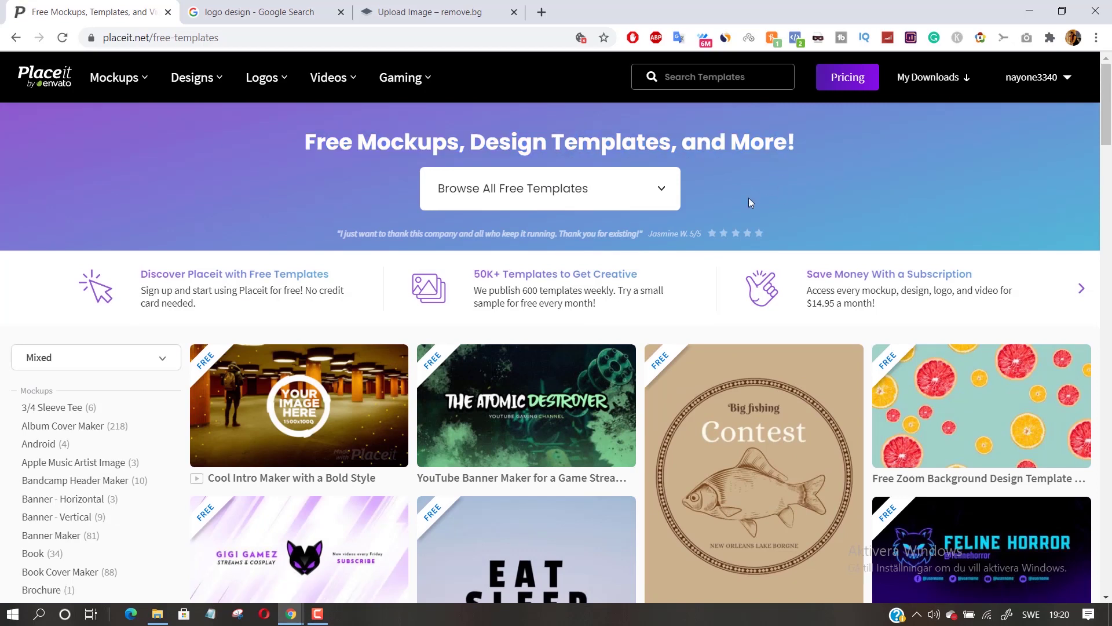
# Filter free templates to Mockups > T-Shirts and scroll to the Trendy Woman tile.
pyautogui.click(667, 199)
pyautogui.click(502, 295)
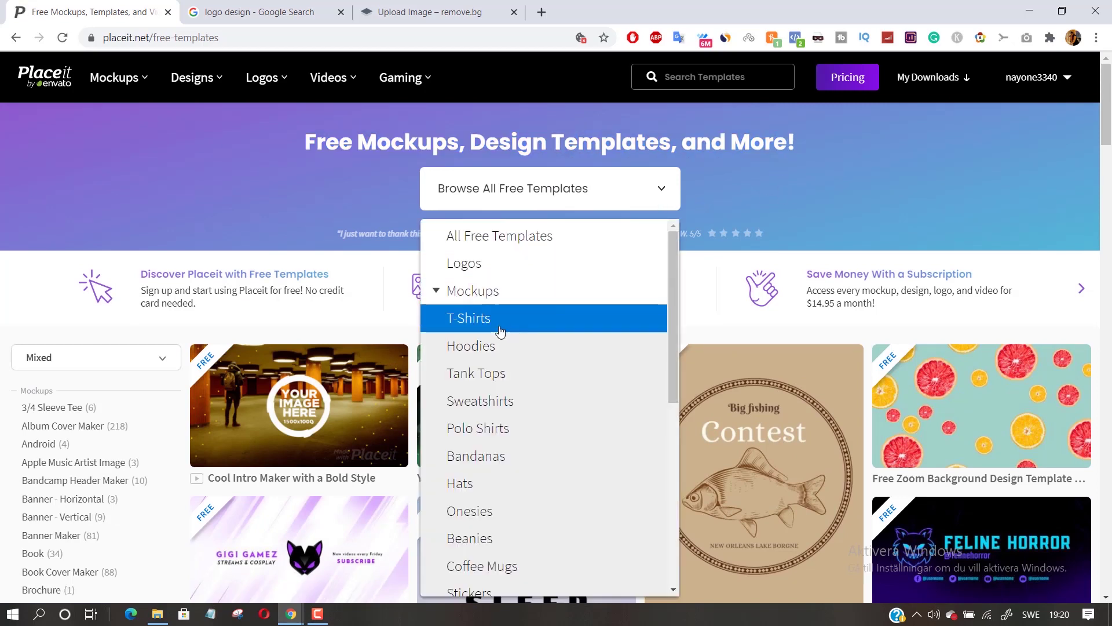
pyautogui.click(483, 330)
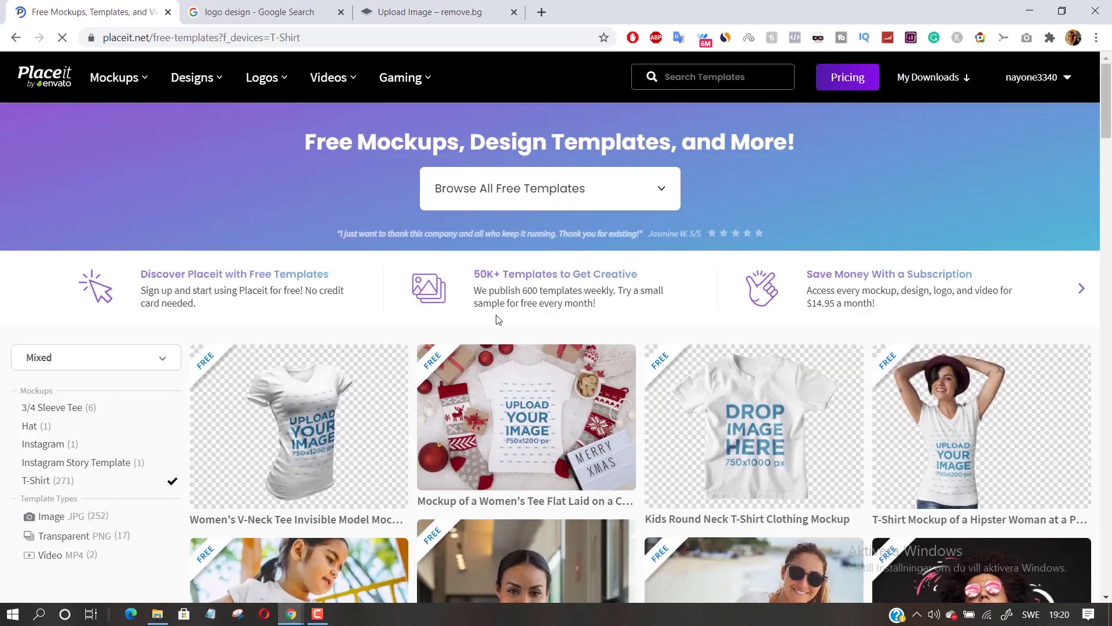
pyautogui.scroll(-7, 500, 320)
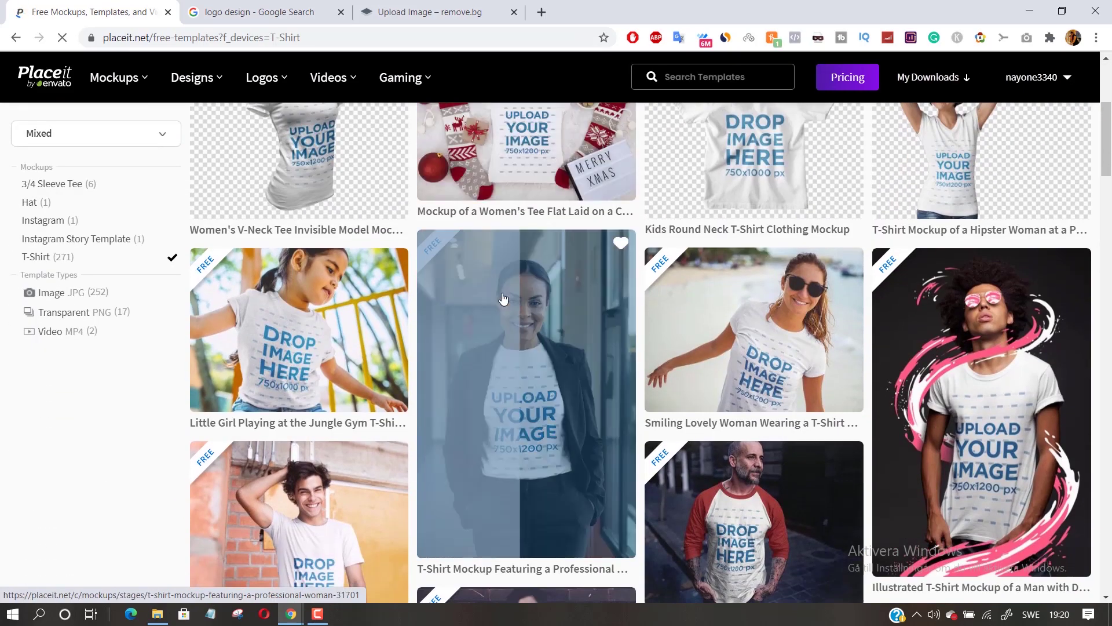
pyautogui.scroll(-4, 509, 296)
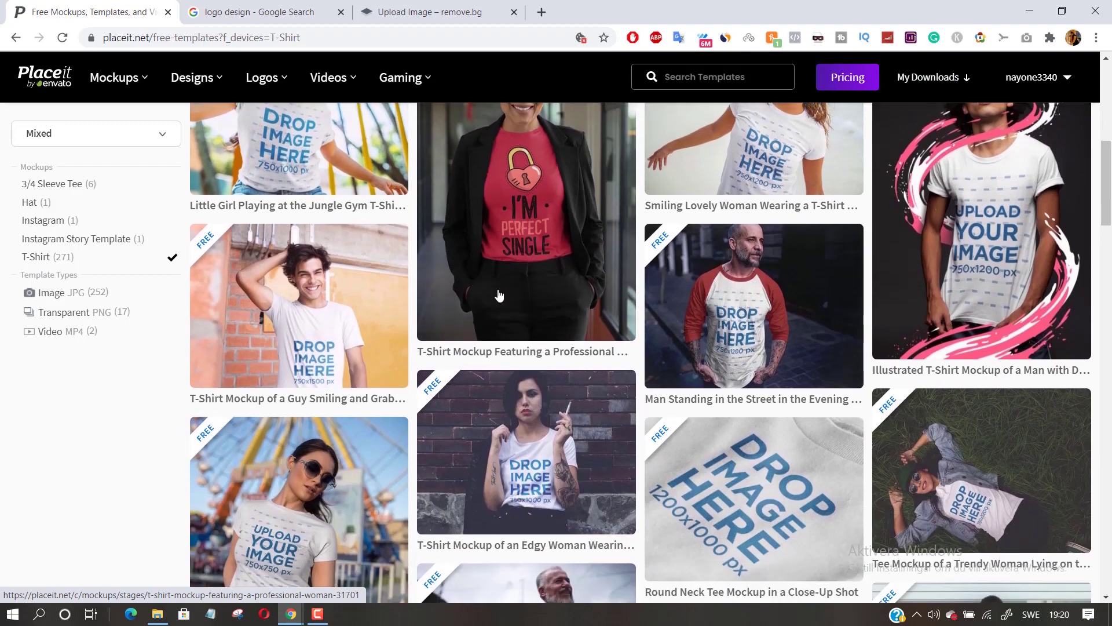
pyautogui.scroll(-5, 501, 287)
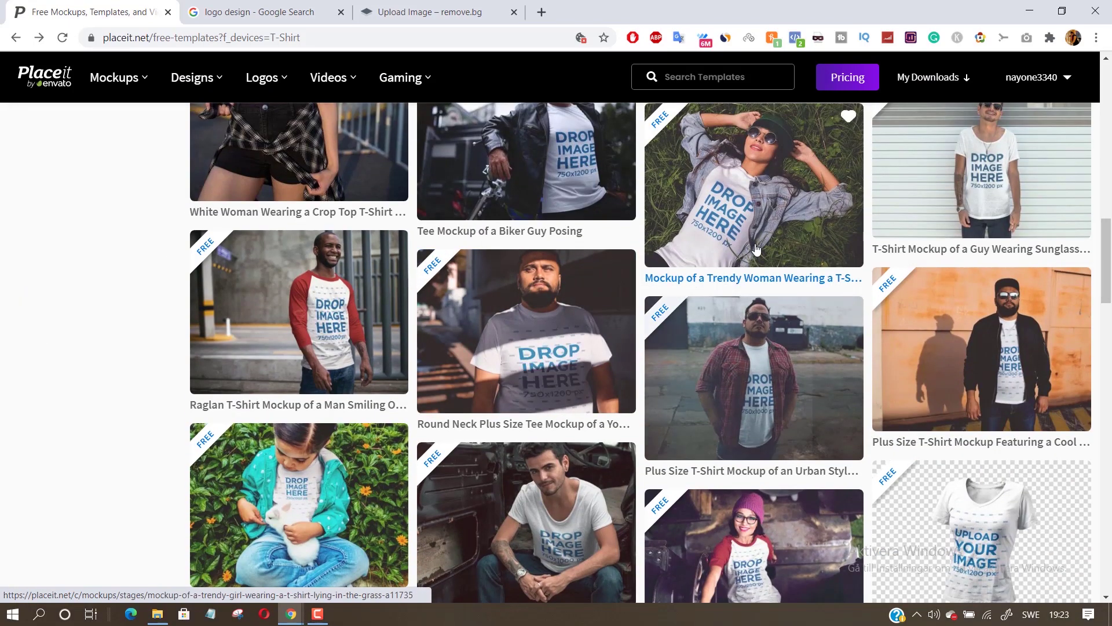
# Open the Trendy Woman mockup and insert the background-removed logo, slightly zoomed and cropped.
pyautogui.click(771, 213)
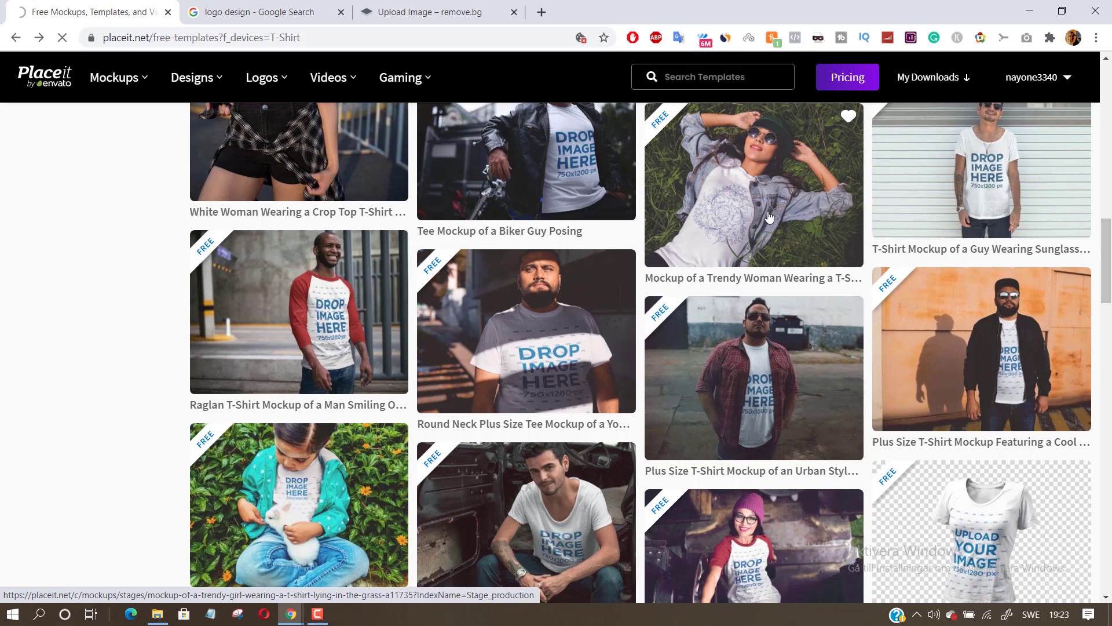
pyautogui.scroll(-1, 720, 347)
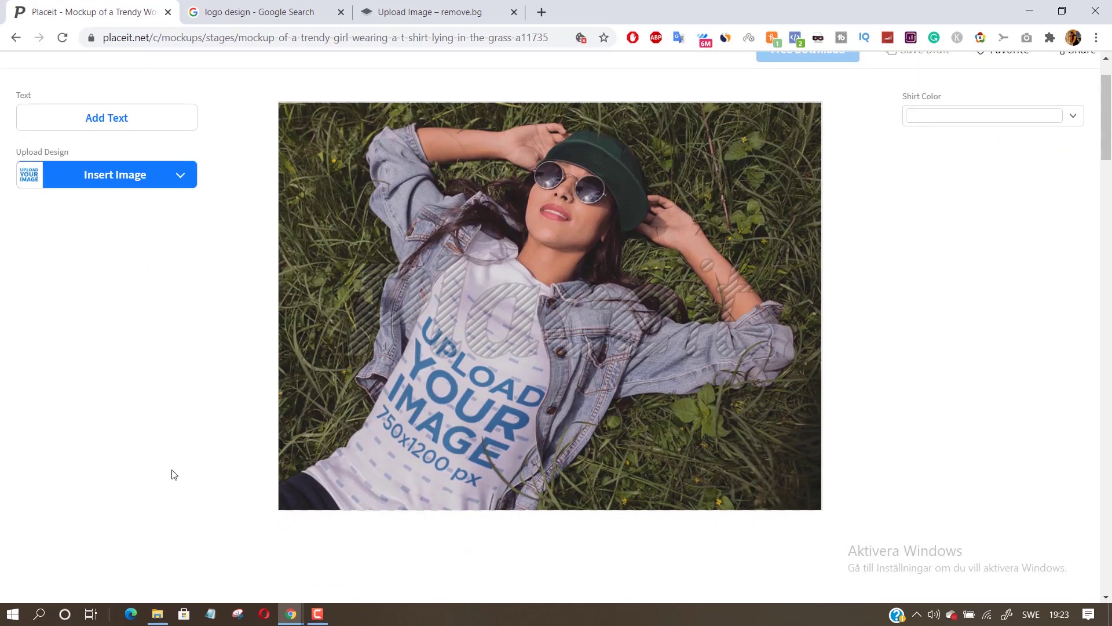
pyautogui.click(152, 619)
pyautogui.moveTo(322, 446); pyautogui.dragTo(158, 173)
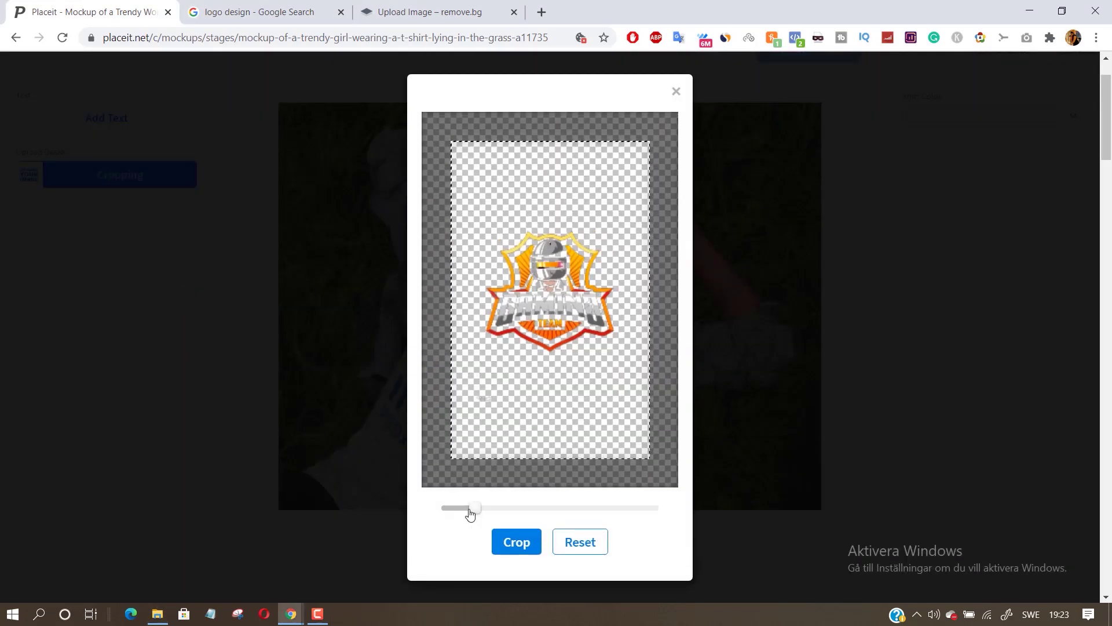
pyautogui.moveTo(467, 508); pyautogui.dragTo(492, 505)
pyautogui.click(514, 543)
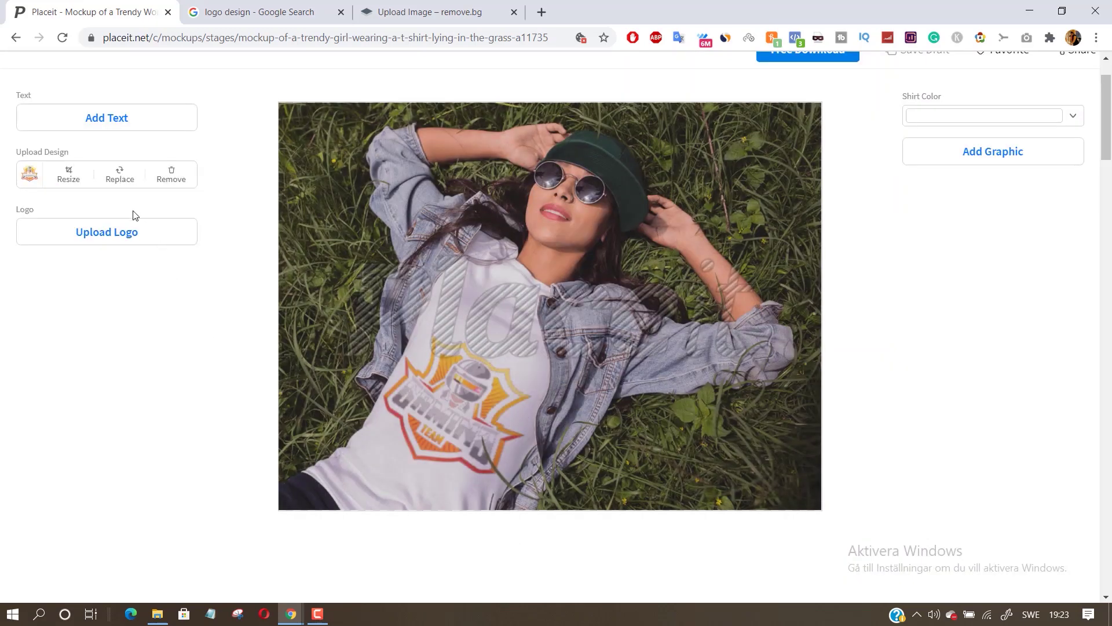
# Re-crop the logo so it sits higher on the shirt.
pyautogui.click(501, 311)
pyautogui.moveTo(563, 303); pyautogui.dragTo(564, 266)
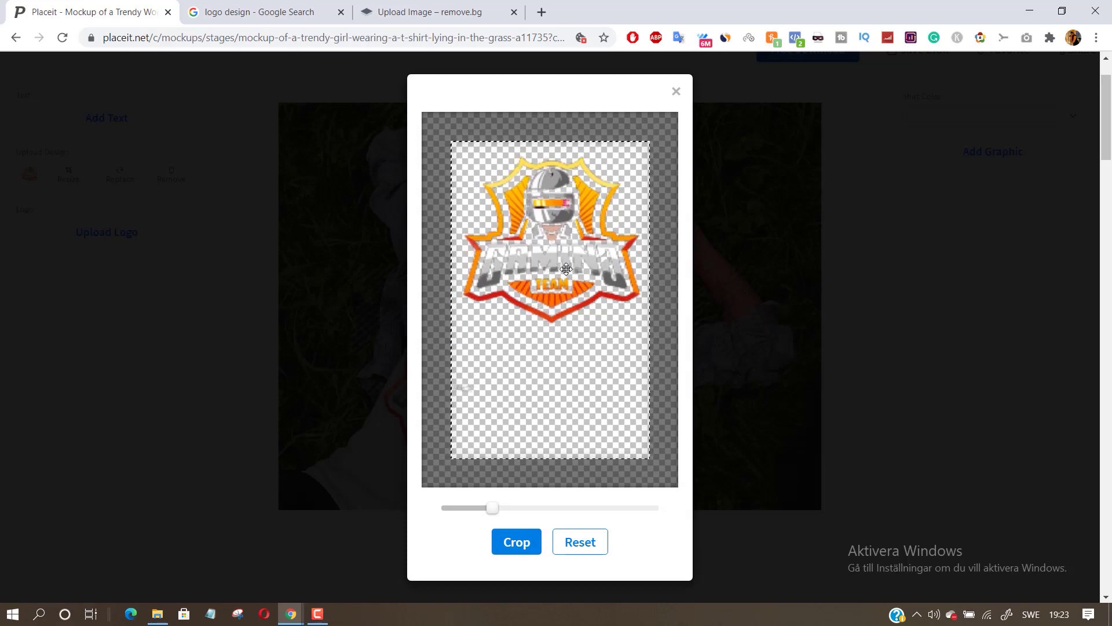
pyautogui.click(517, 542)
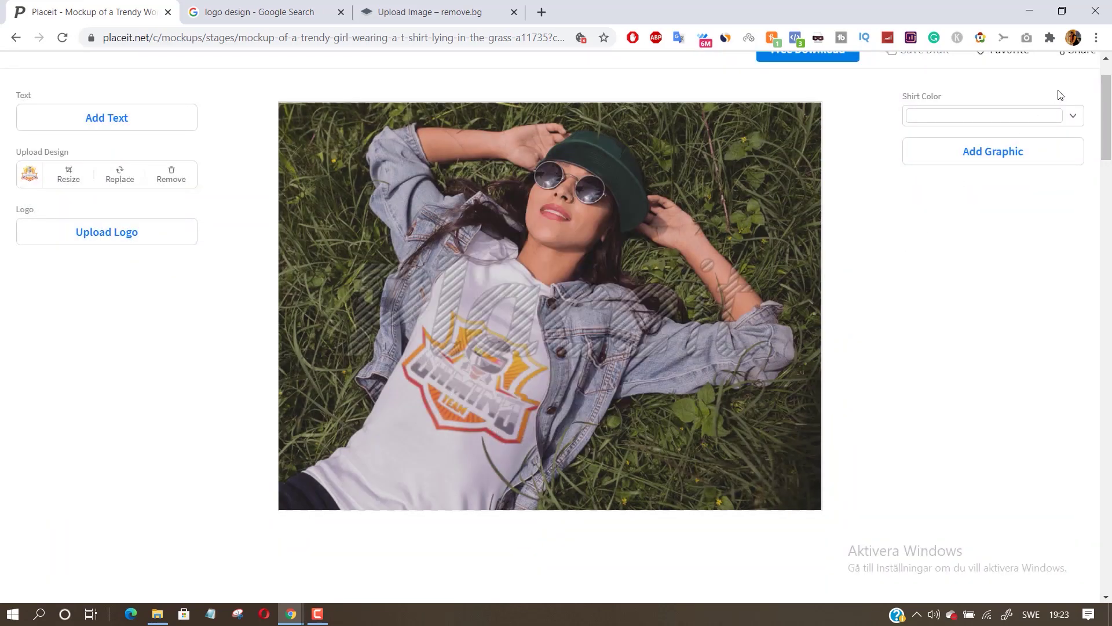
# Change the grass mockup's shirt colour to black.
pyautogui.click(1081, 118)
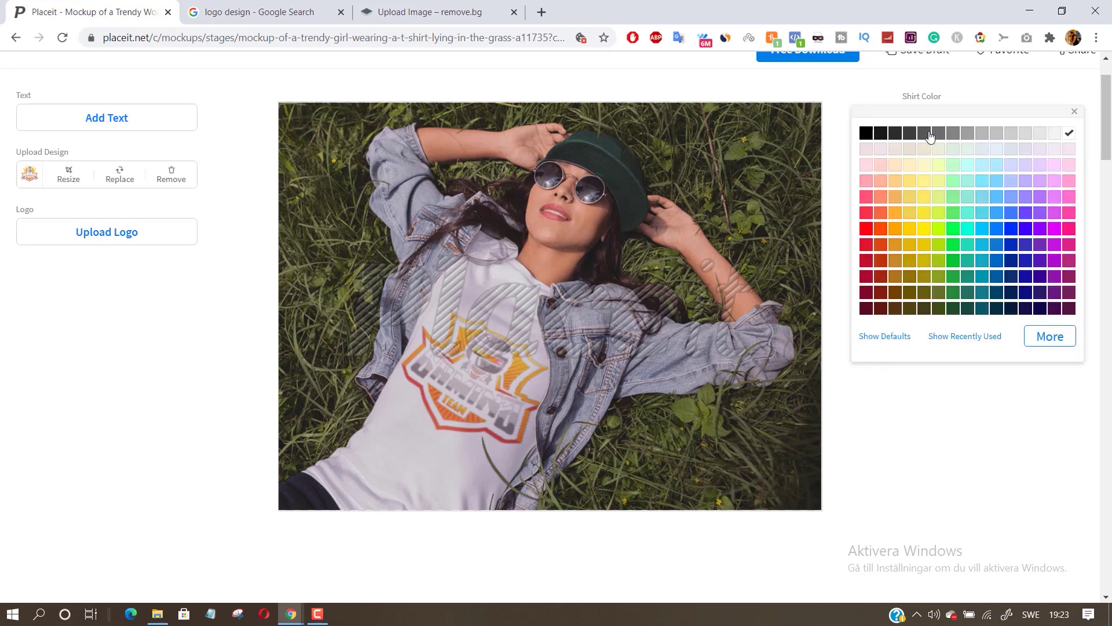
pyautogui.click(866, 134)
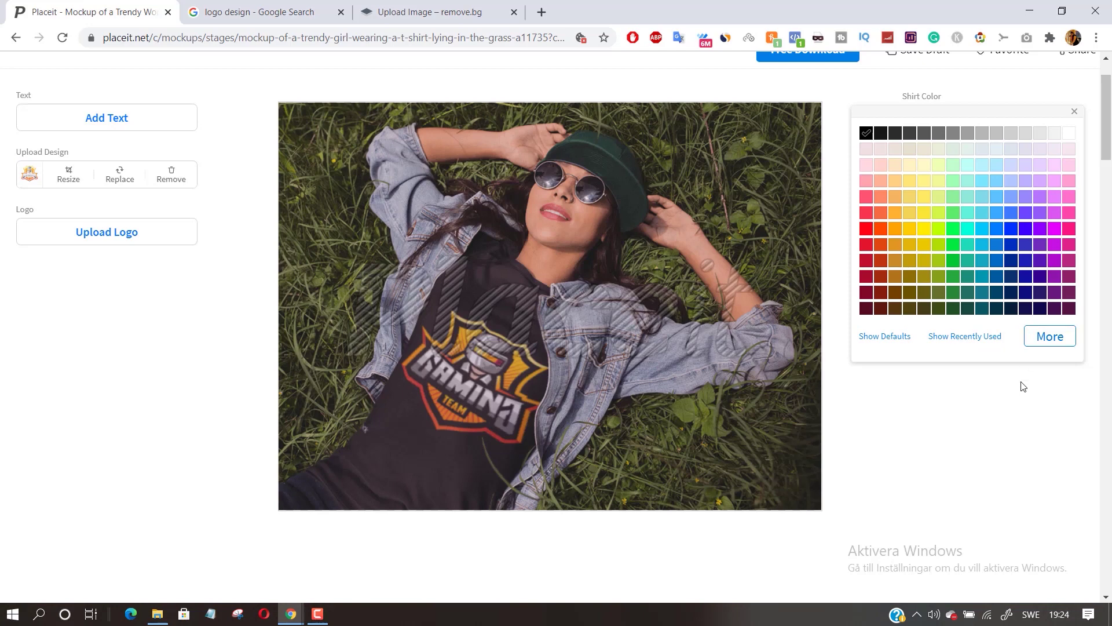
pyautogui.click(841, 214)
pyautogui.scroll(2, 857, 186)
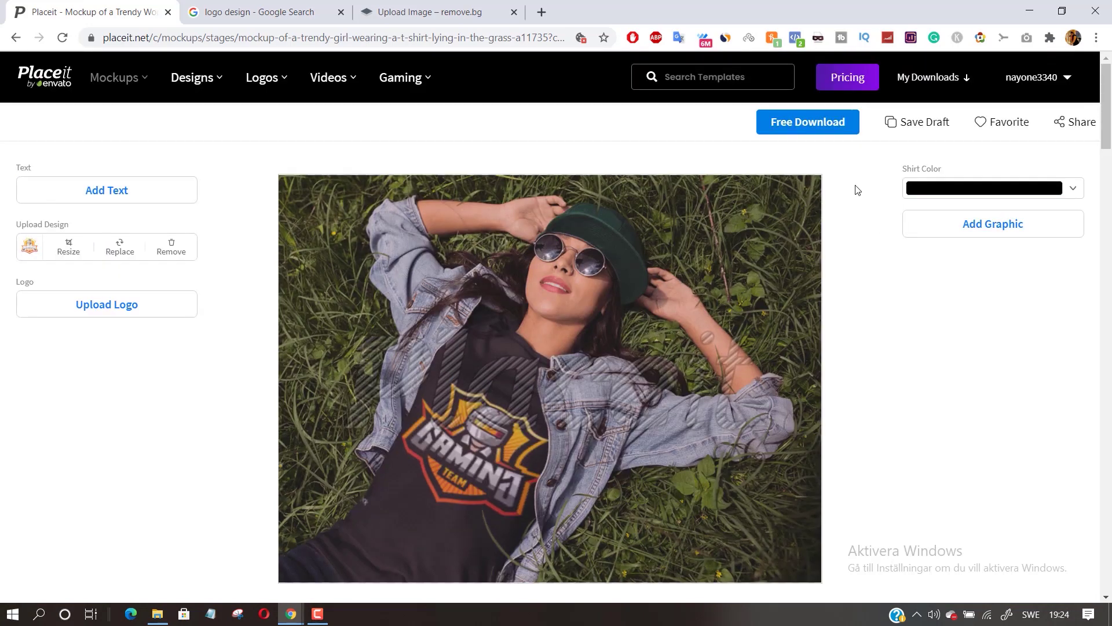
# Download the finished mockup as a free single PNG.
pyautogui.click(805, 123)
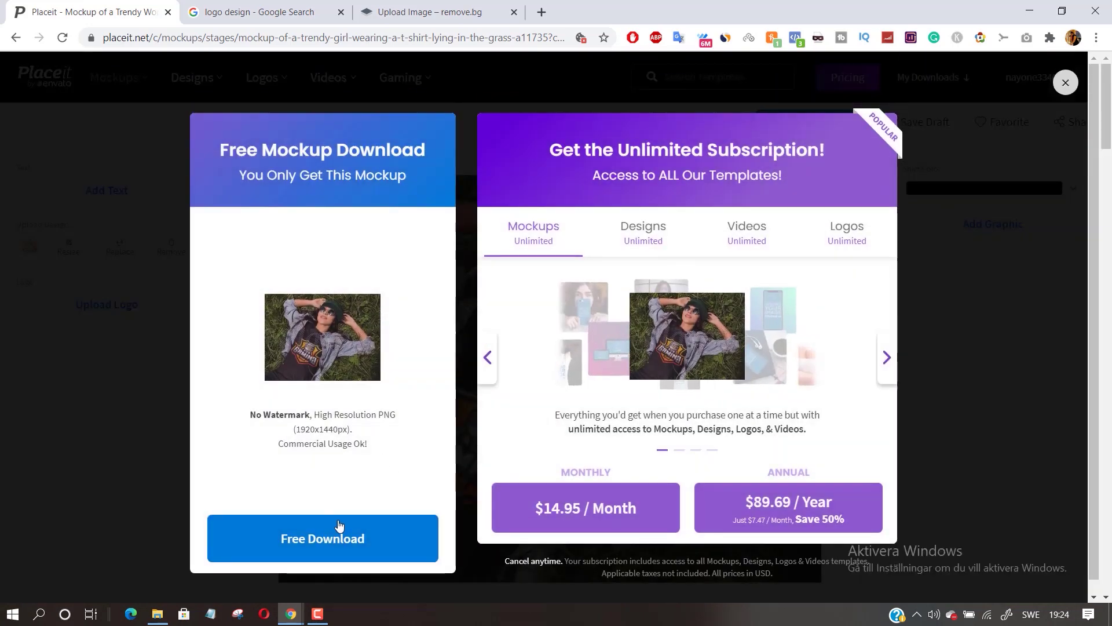
pyautogui.click(378, 528)
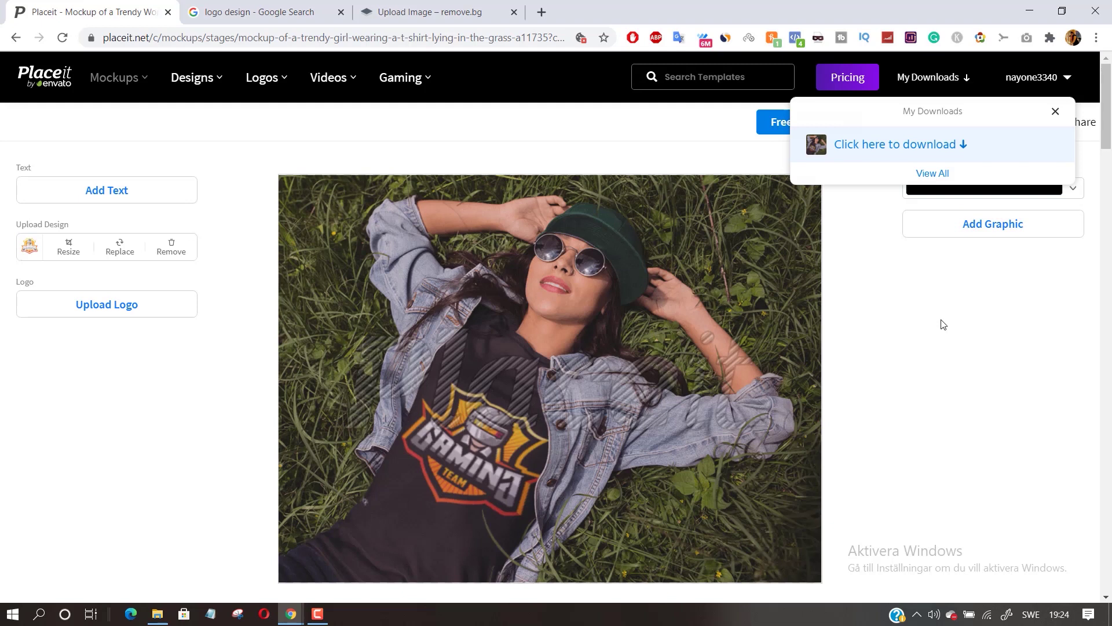
pyautogui.click(998, 156)
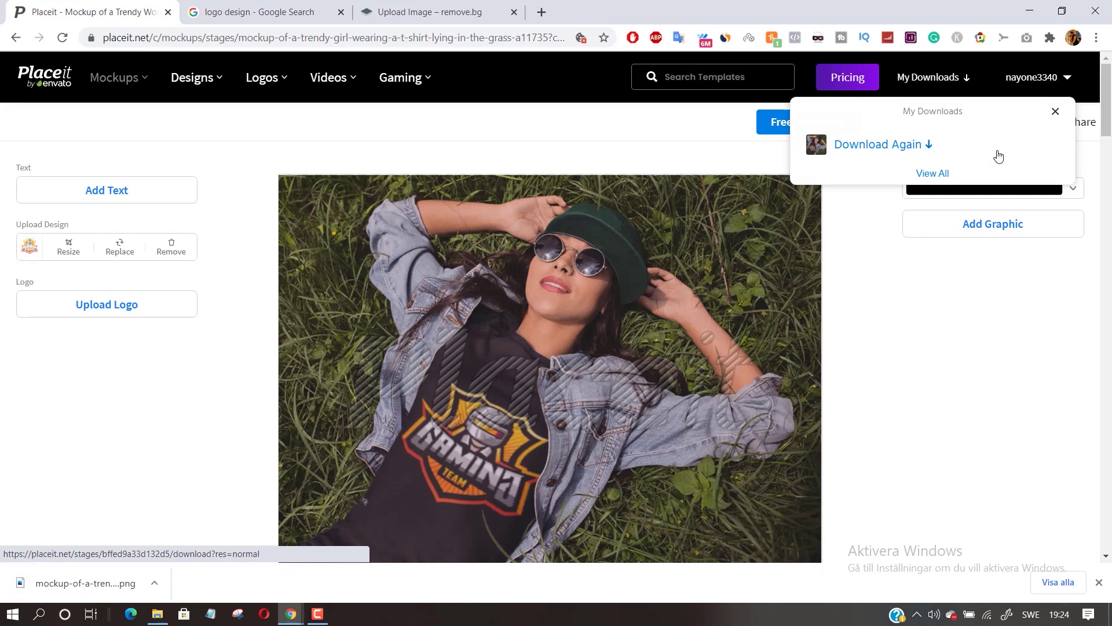
pyautogui.scroll(-1, 998, 156)
# Open the downloaded mockup PNG in Photos and restore the window to a smaller size.
pyautogui.click(67, 581)
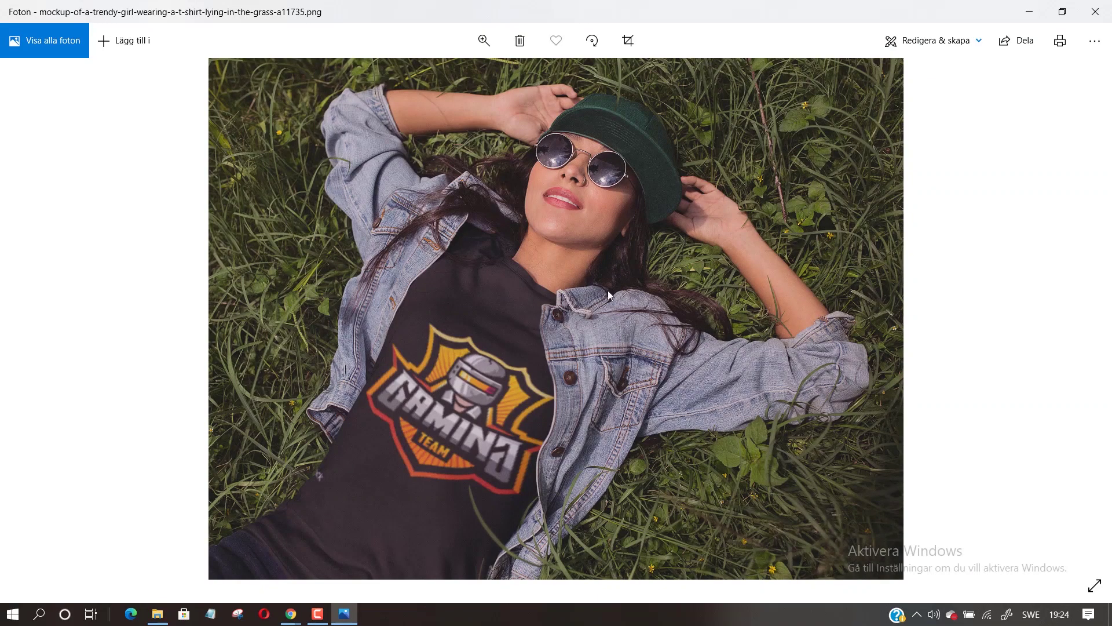
pyautogui.click(1063, 13)
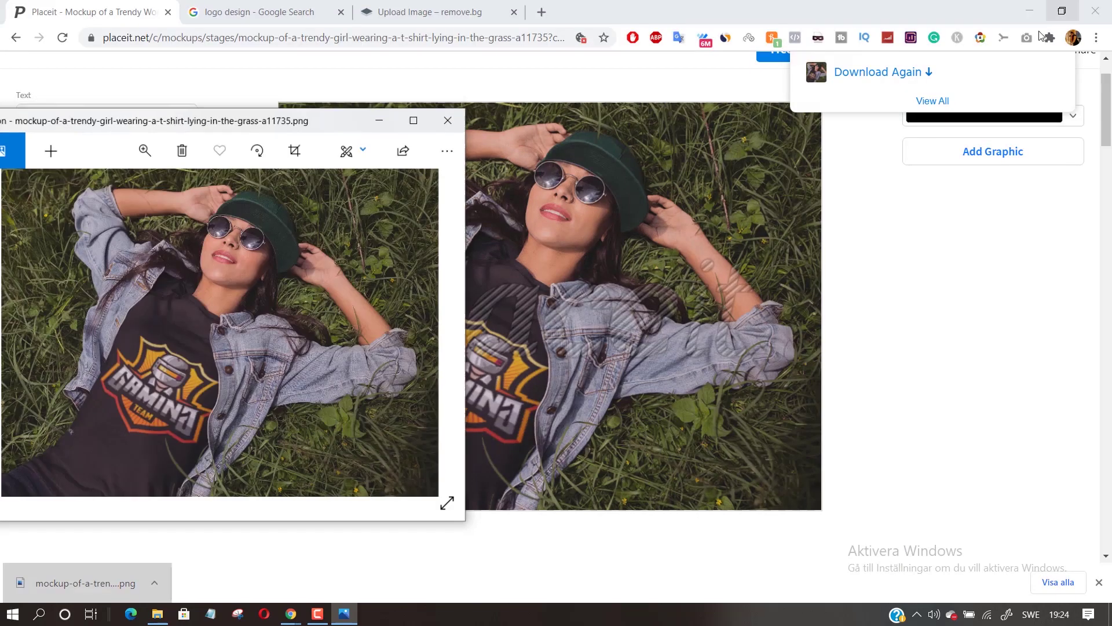